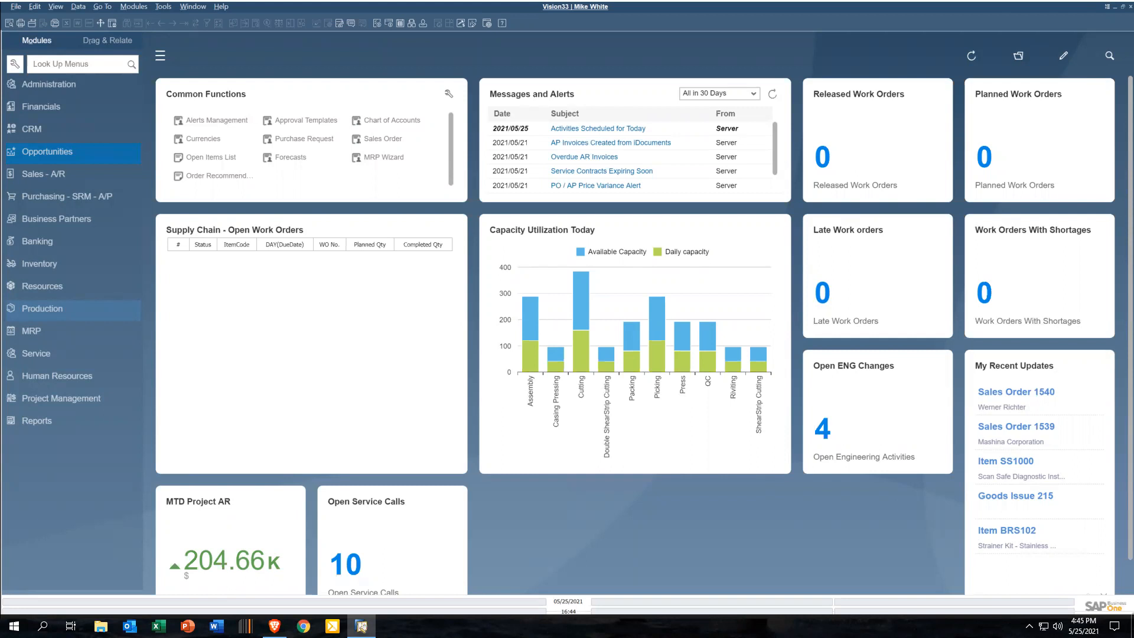
Launch Boyum Build PDM with the 10.0_Southwest Database and skip the introductory tutorial
{"action": "left_click", "coordinate": [46, 311]}
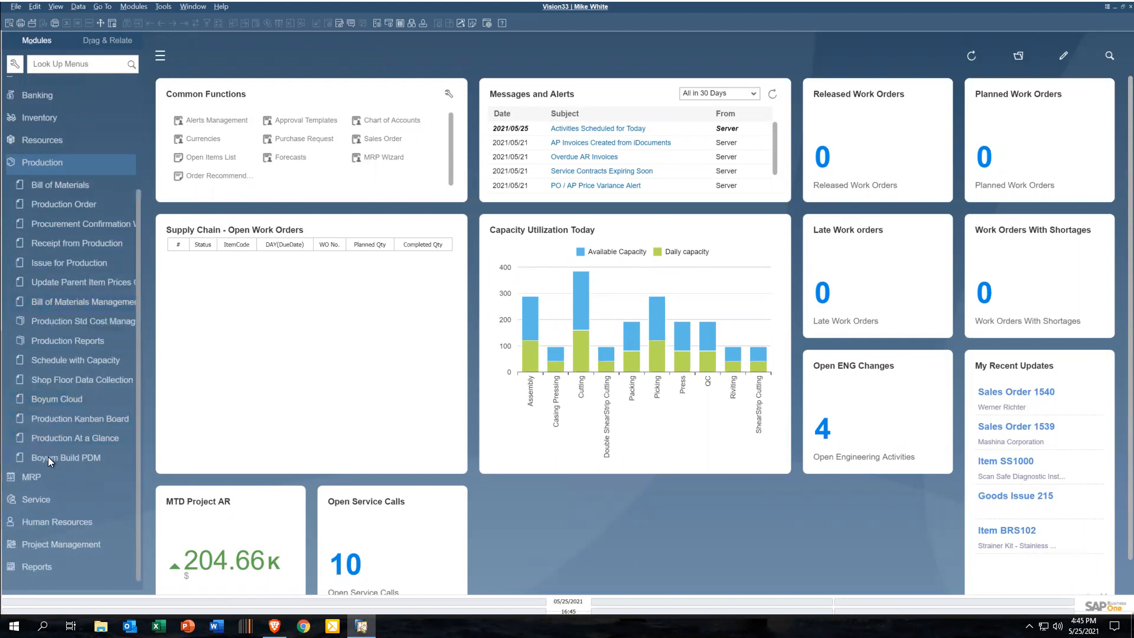
{"action": "left_click", "coordinate": [75, 458]}
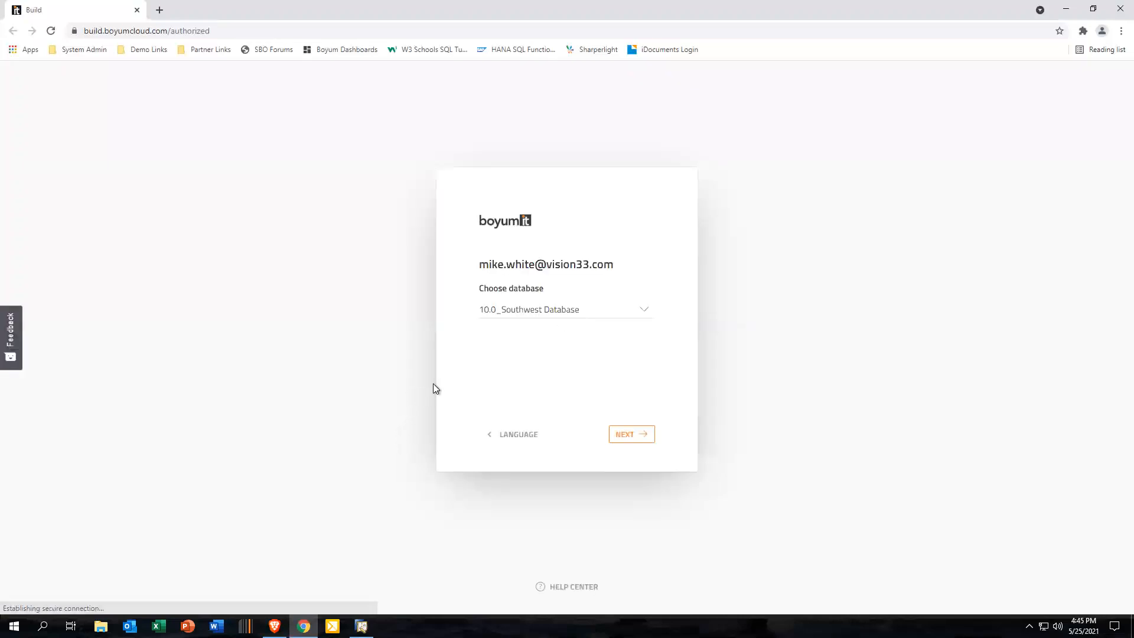
{"action": "left_click", "coordinate": [635, 436]}
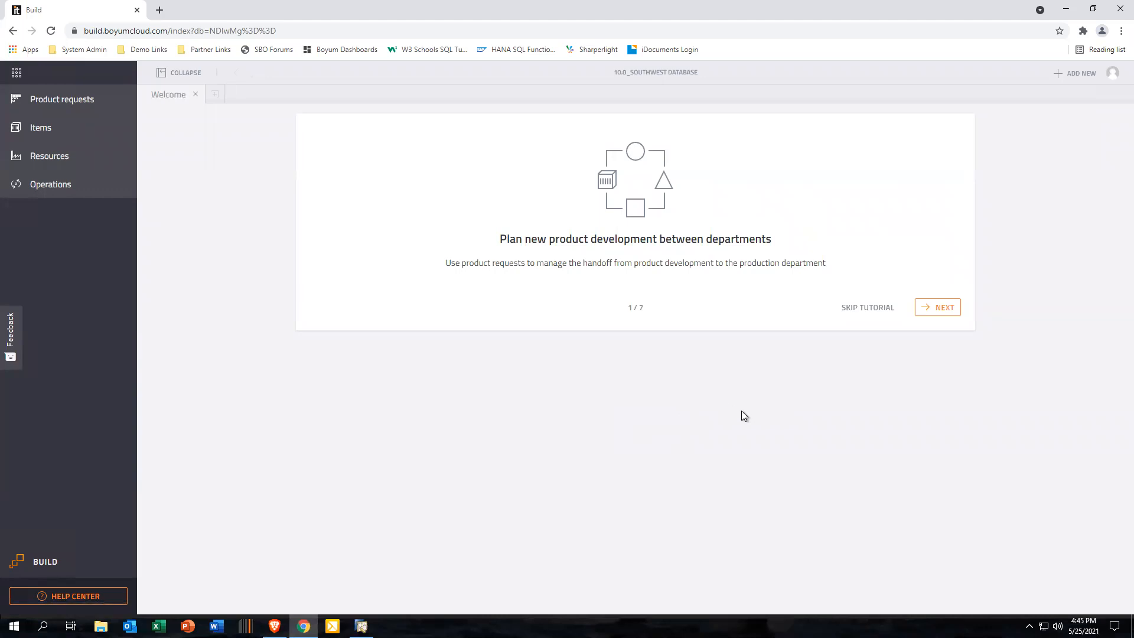
{"action": "left_click", "coordinate": [874, 308]}
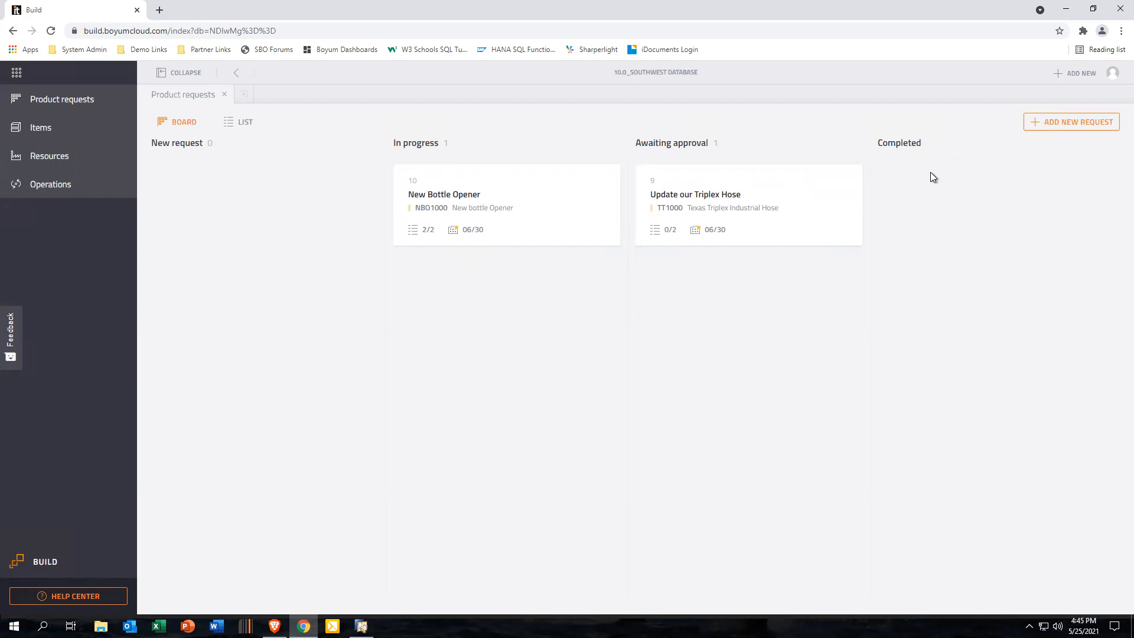
Add a new product request titled "New red wagon" to the request board
{"action": "left_click", "coordinate": [1077, 124]}
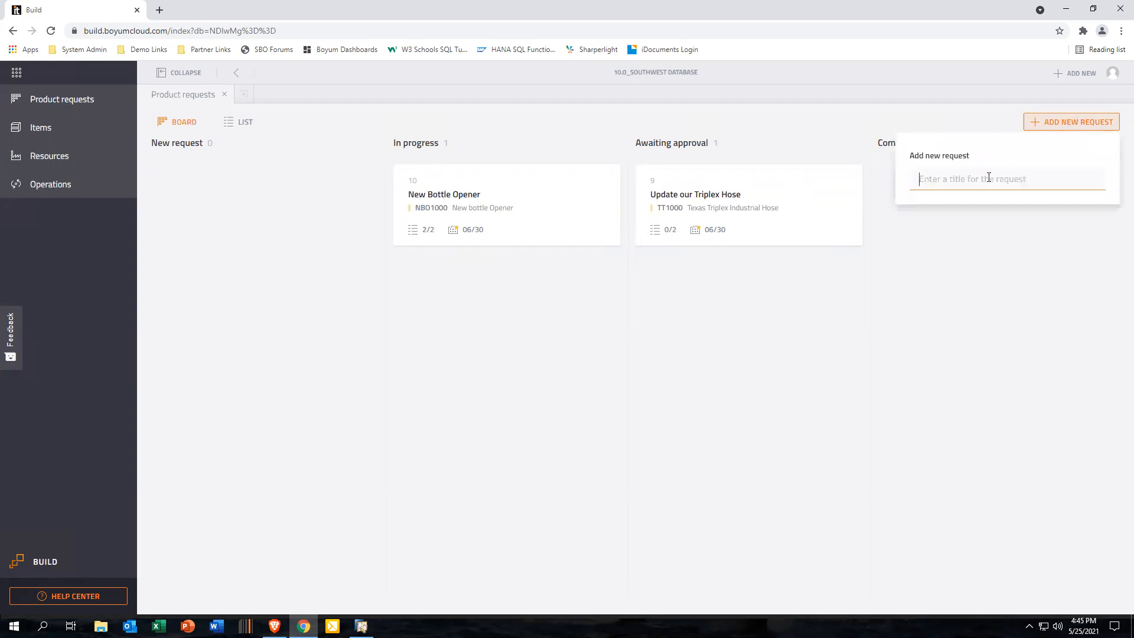
{"action": "type", "text": "New rd"}
{"action": "type", "text": " wagon"}
{"action": "left_click", "coordinate": [942, 179]}
{"action": "type", "text": "e"}
{"action": "left_click", "coordinate": [1096, 156]}
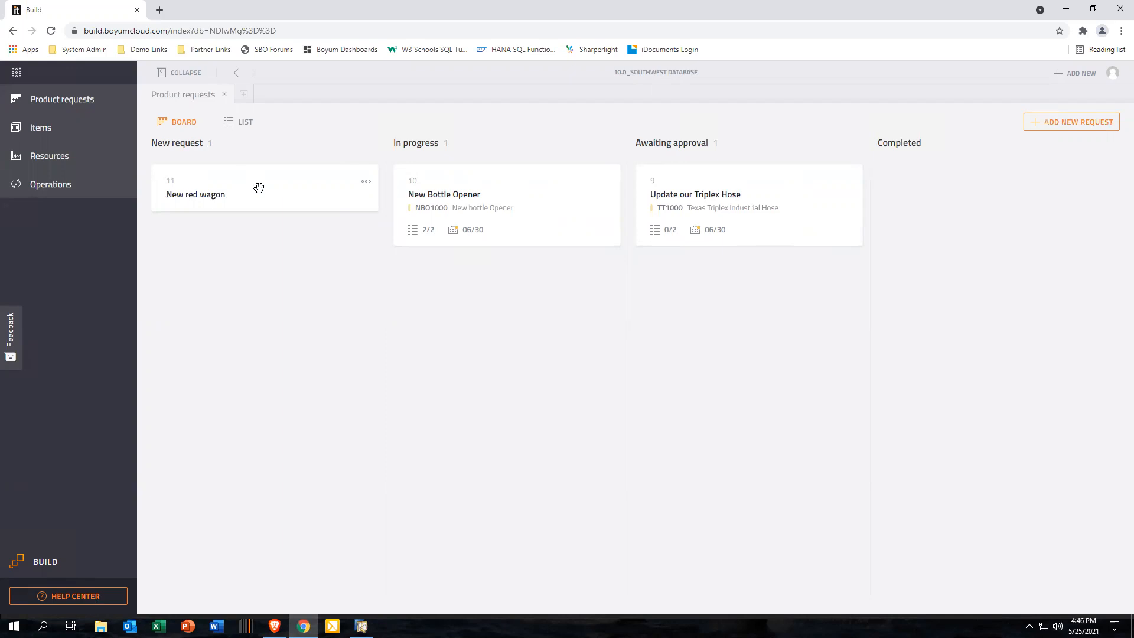
Move the New red wagon request to Awaiting approval and back to New request on the board
{"action": "left_click_drag", "start_coordinate": [259, 188], "coordinate": [740, 393]}
{"action": "left_click_drag", "start_coordinate": [773, 279], "coordinate": [295, 221]}
Open the New red wagon product request and set its due date to 06/30/2021
{"action": "left_click", "coordinate": [212, 197]}
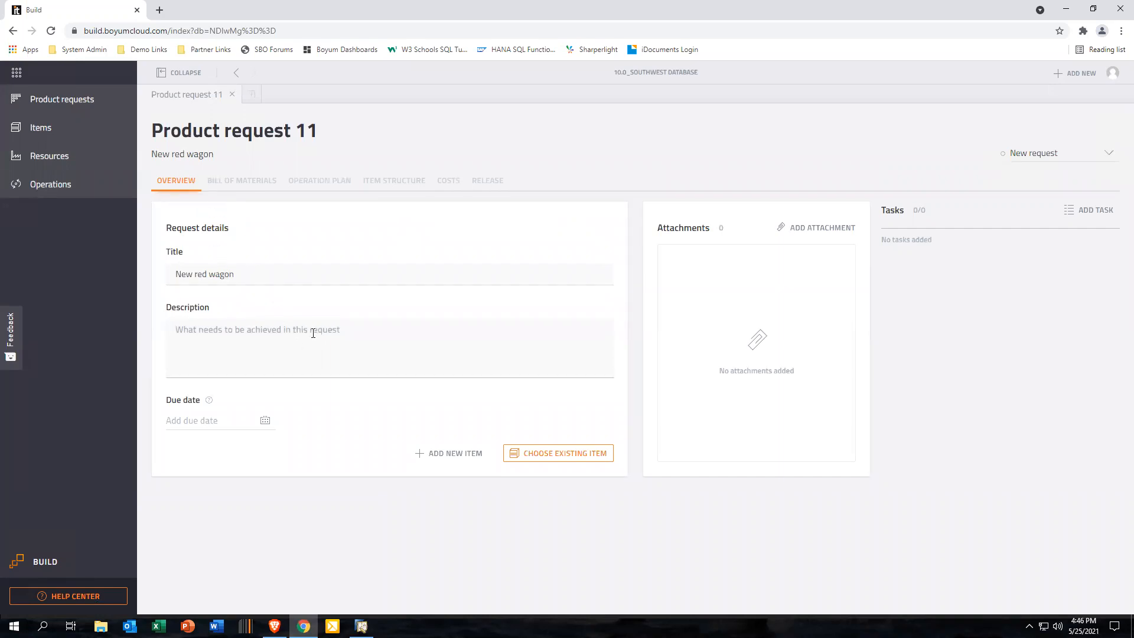
{"action": "left_click", "coordinate": [215, 347]}
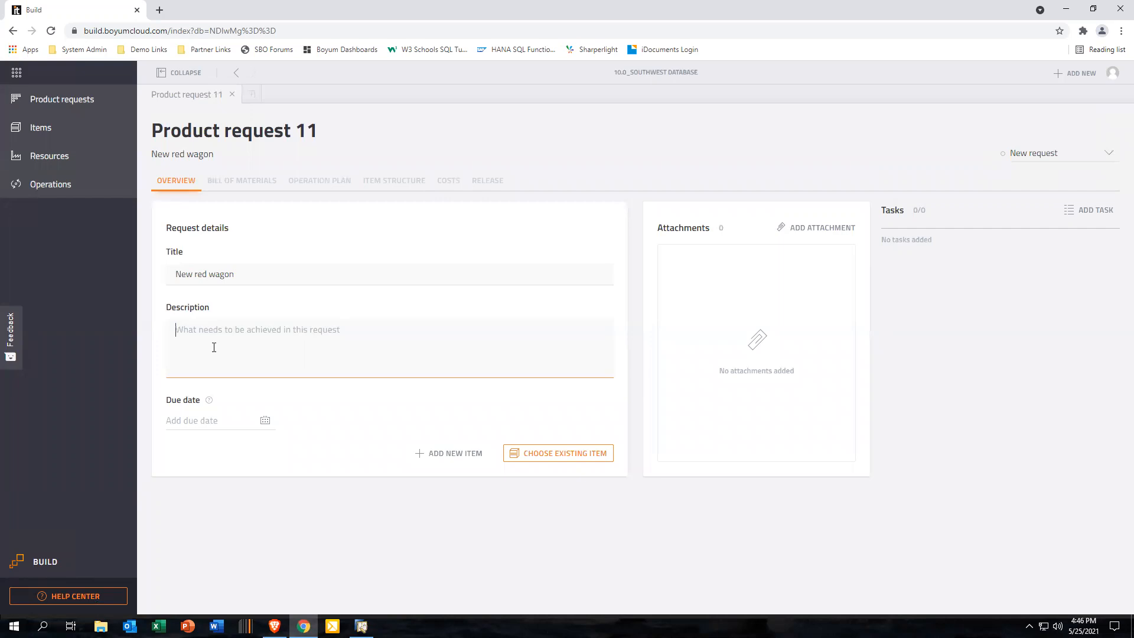
{"action": "left_click", "coordinate": [265, 422]}
{"action": "left_click", "coordinate": [335, 245]}
{"action": "left_click", "coordinate": [266, 365]}
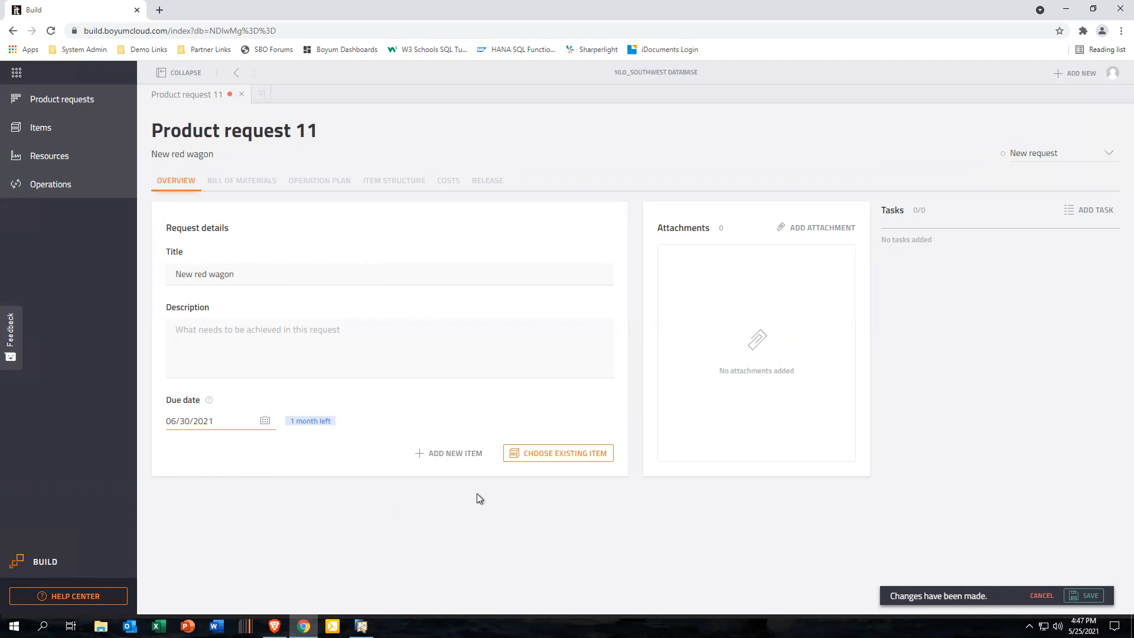
Start a new item for the request with a Manual code category, item code NRW1000 and name "New Red wagon"
{"action": "left_click", "coordinate": [566, 459]}
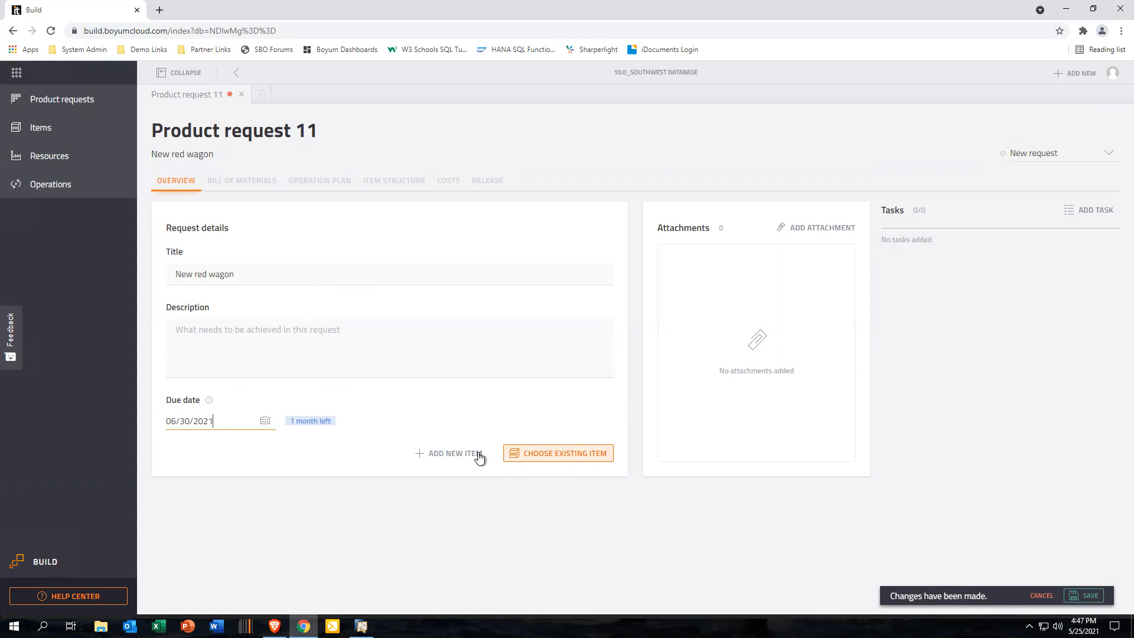
{"action": "left_click", "coordinate": [453, 453]}
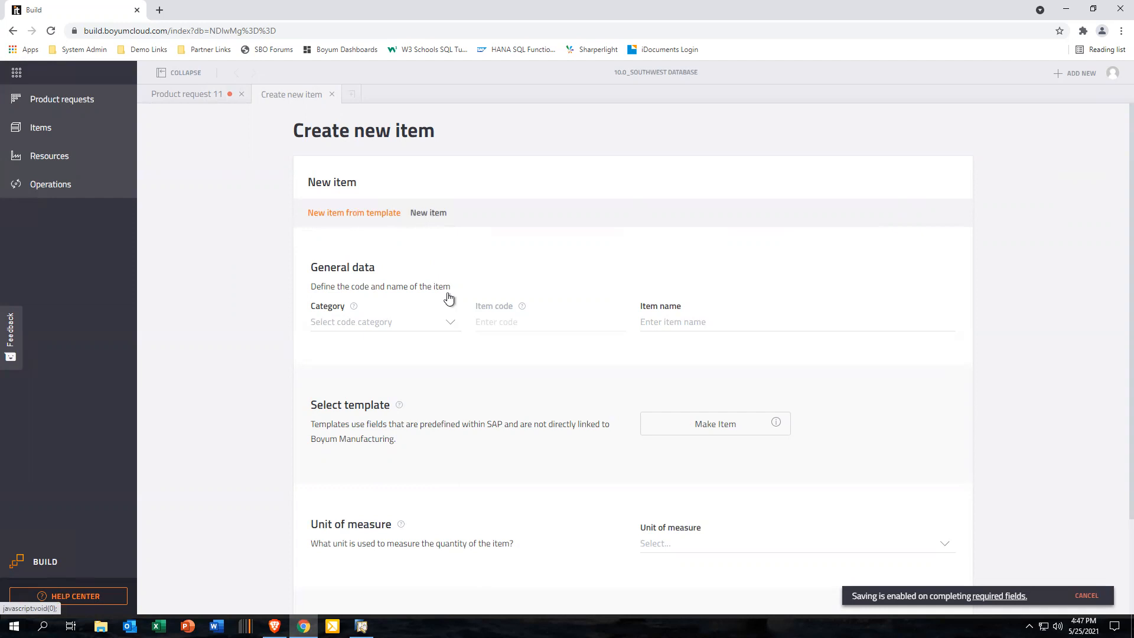
{"action": "left_click", "coordinate": [459, 328]}
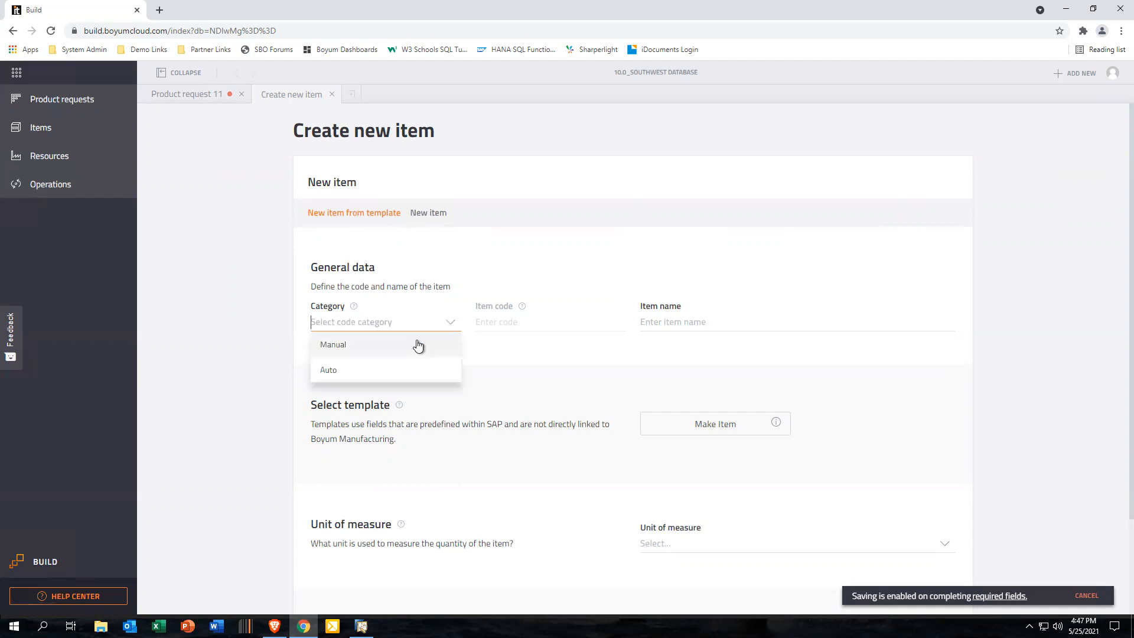
{"action": "left_click", "coordinate": [417, 341]}
{"action": "left_click", "coordinate": [510, 320]}
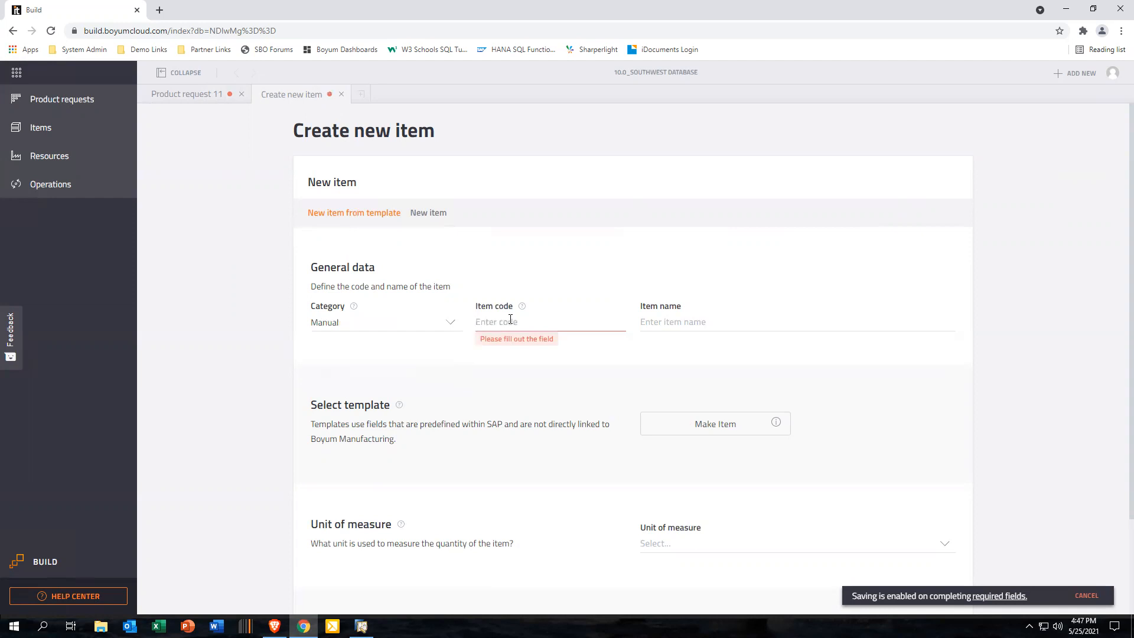
{"action": "type", "text": "NRW1000"}
{"action": "key", "text": "Tab"}
{"action": "type", "text": "New Red wagon"}
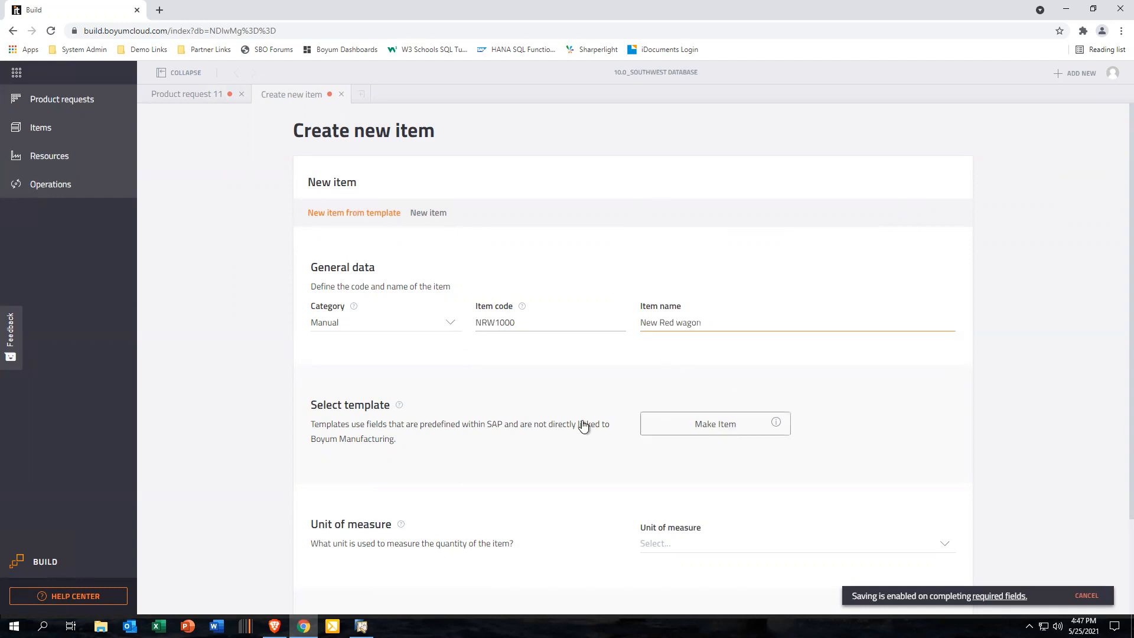
Set the new item's unit of measure to Each
{"action": "scroll", "coordinate": [558, 408], "scroll_direction": "down", "scroll_amount": 2}
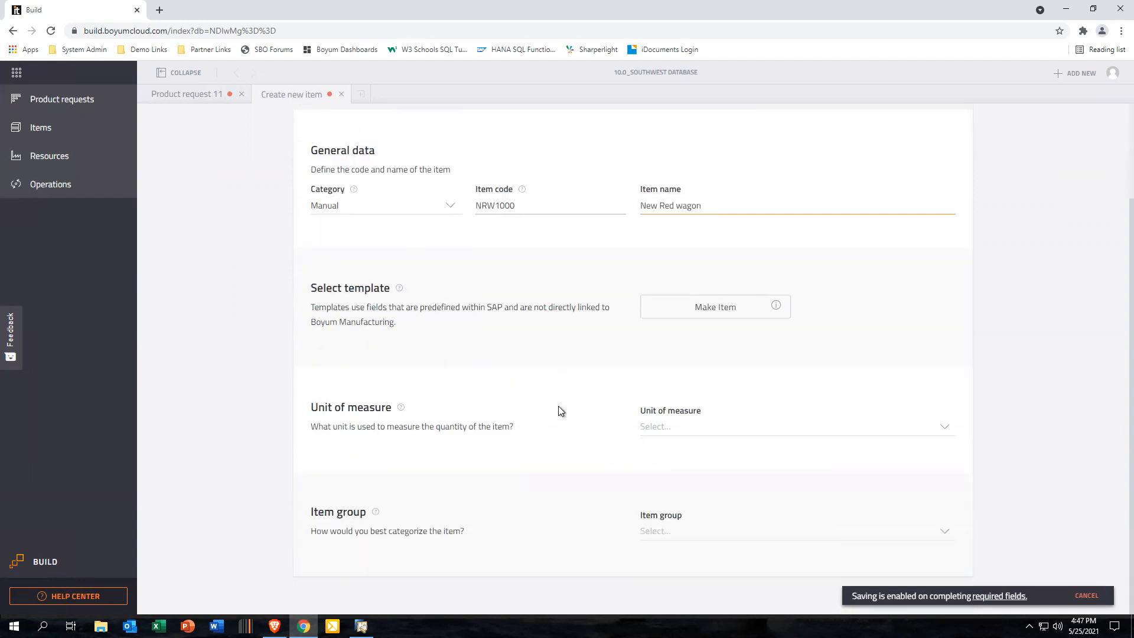
{"action": "left_click", "coordinate": [673, 429]}
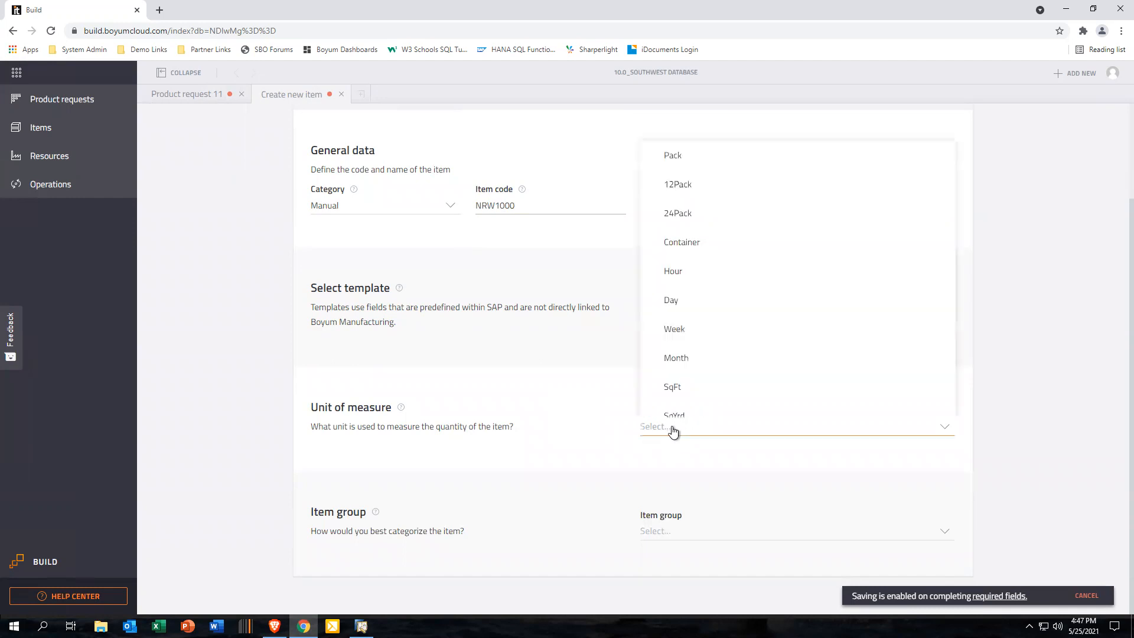
{"action": "type", "text": "ea"}
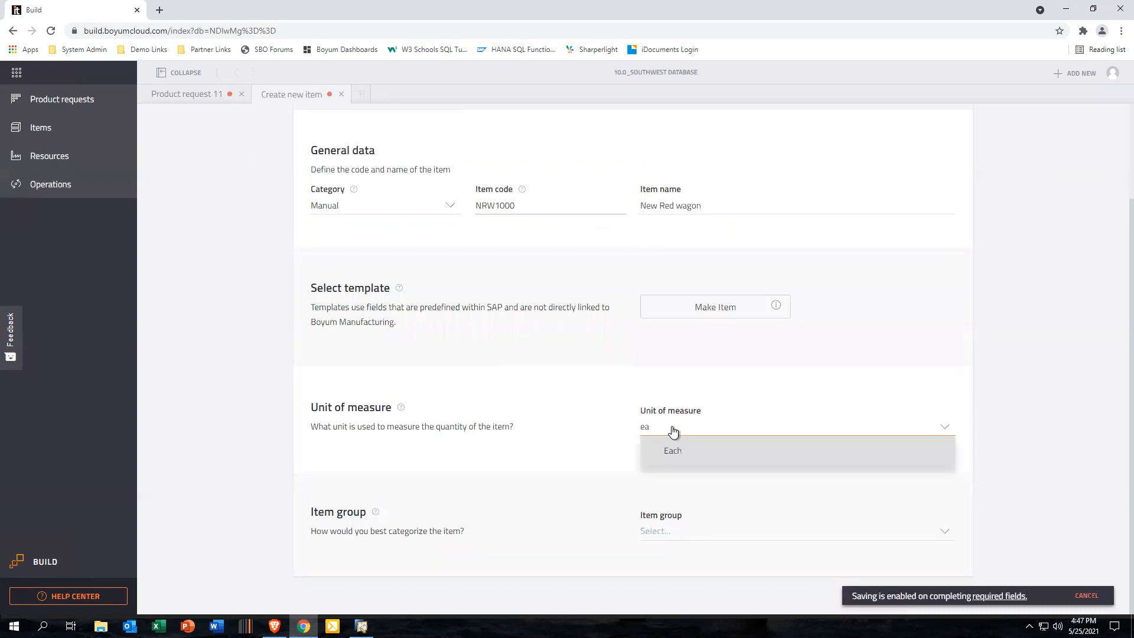
{"action": "left_click", "coordinate": [675, 450]}
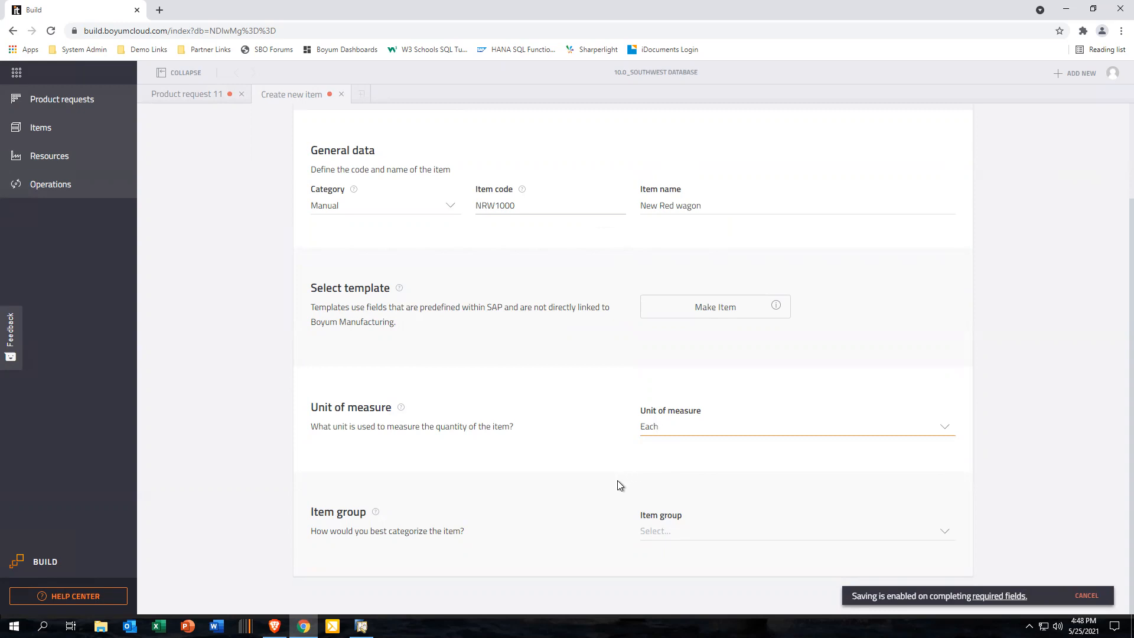
Set the new item's item group to Accessories
{"action": "left_click", "coordinate": [945, 537]}
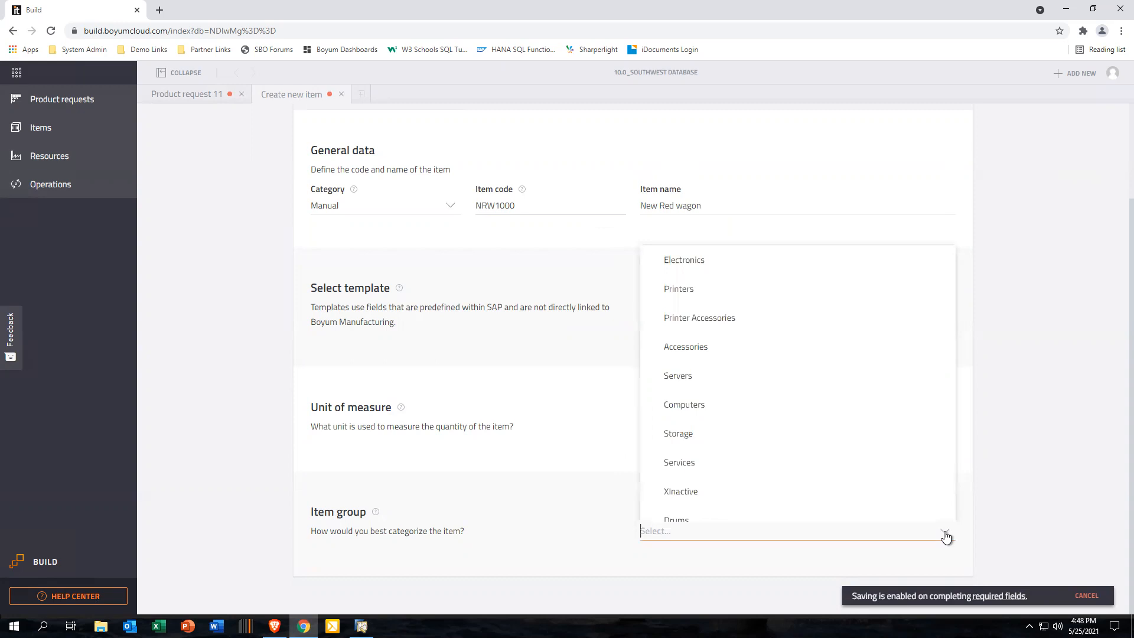
{"action": "type", "text": "a"}
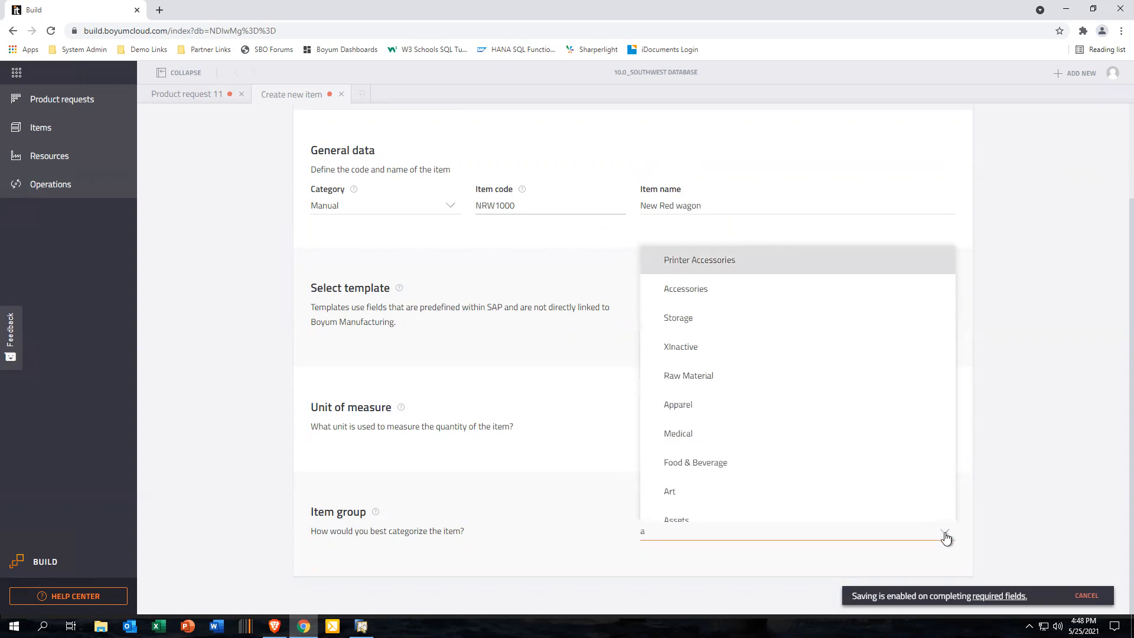
{"action": "left_click", "coordinate": [710, 296]}
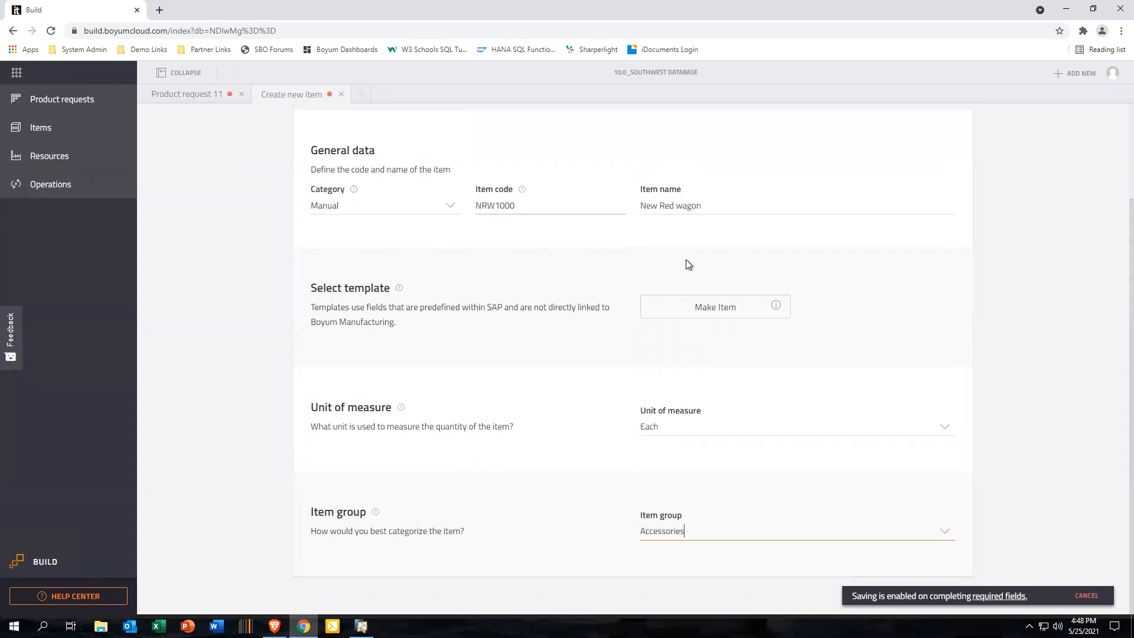
Apply the Make Item template to the new item and save it to the product request
{"action": "left_click", "coordinate": [719, 306]}
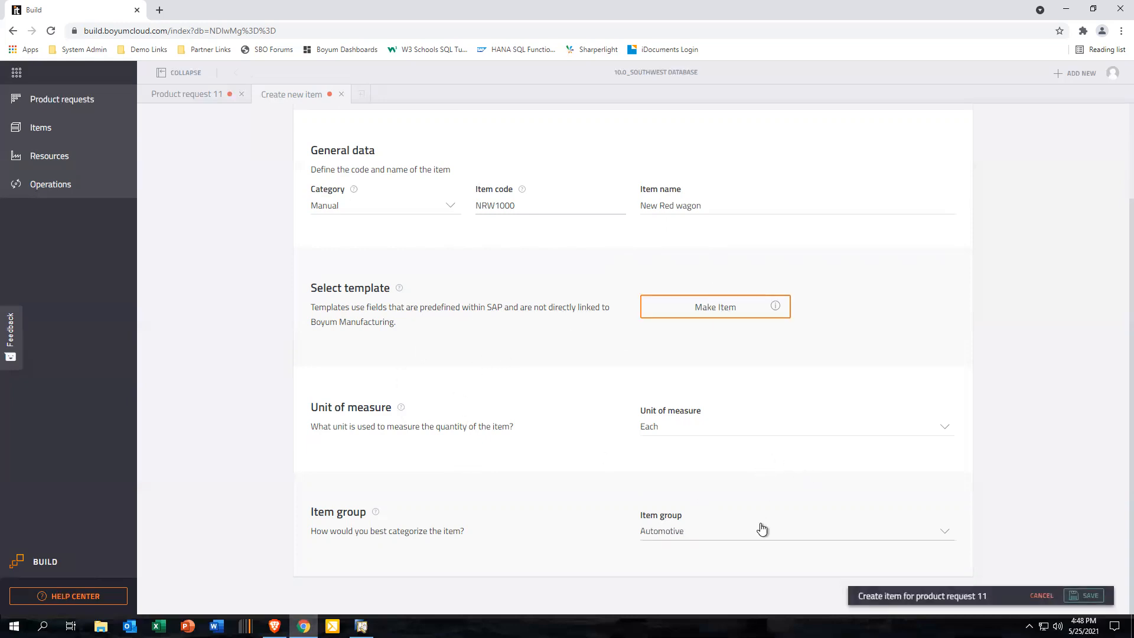
{"action": "left_click", "coordinate": [1088, 597]}
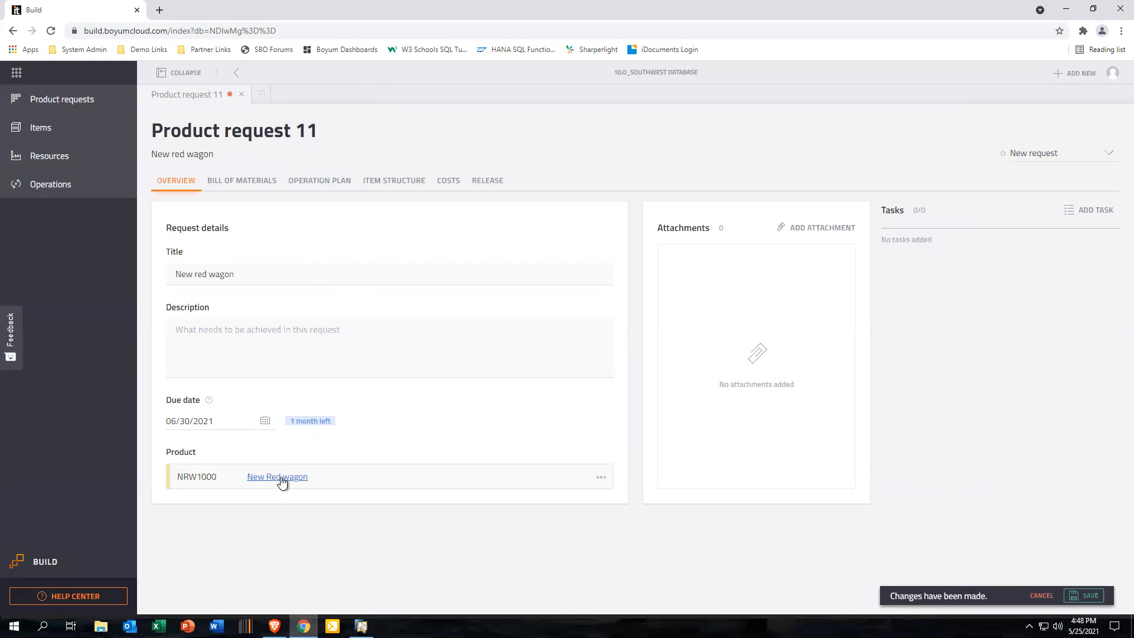
Attach the file 15059 RF Power Filter Details.dwg to the product request and save the request
{"action": "left_click", "coordinate": [812, 229]}
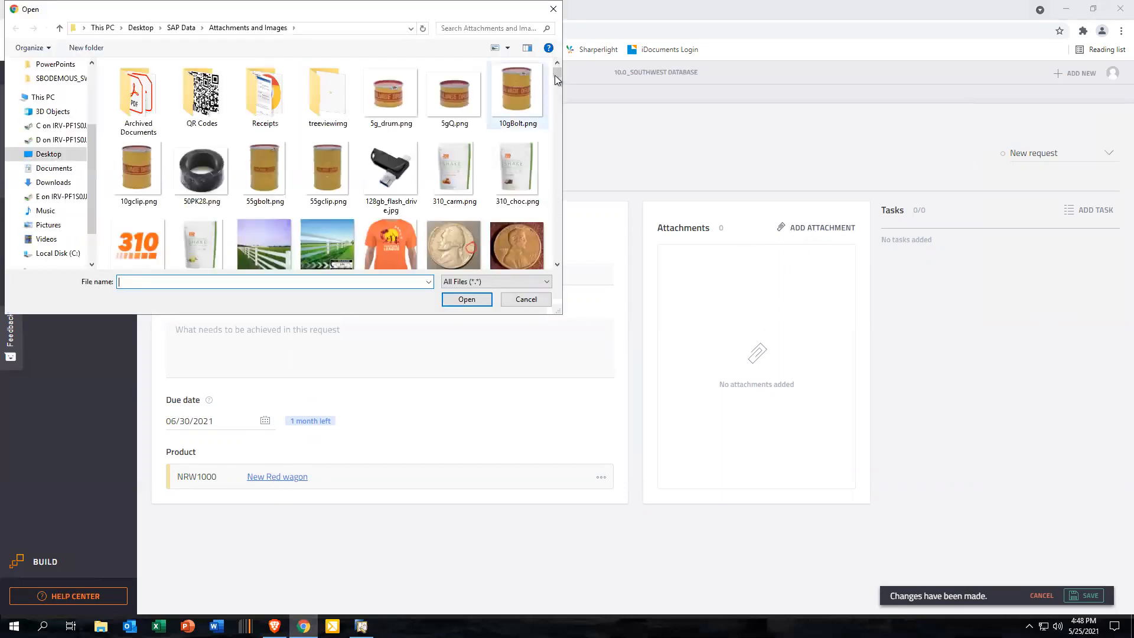
{"action": "scroll", "coordinate": [556, 75], "scroll_direction": "down", "scroll_amount": 5}
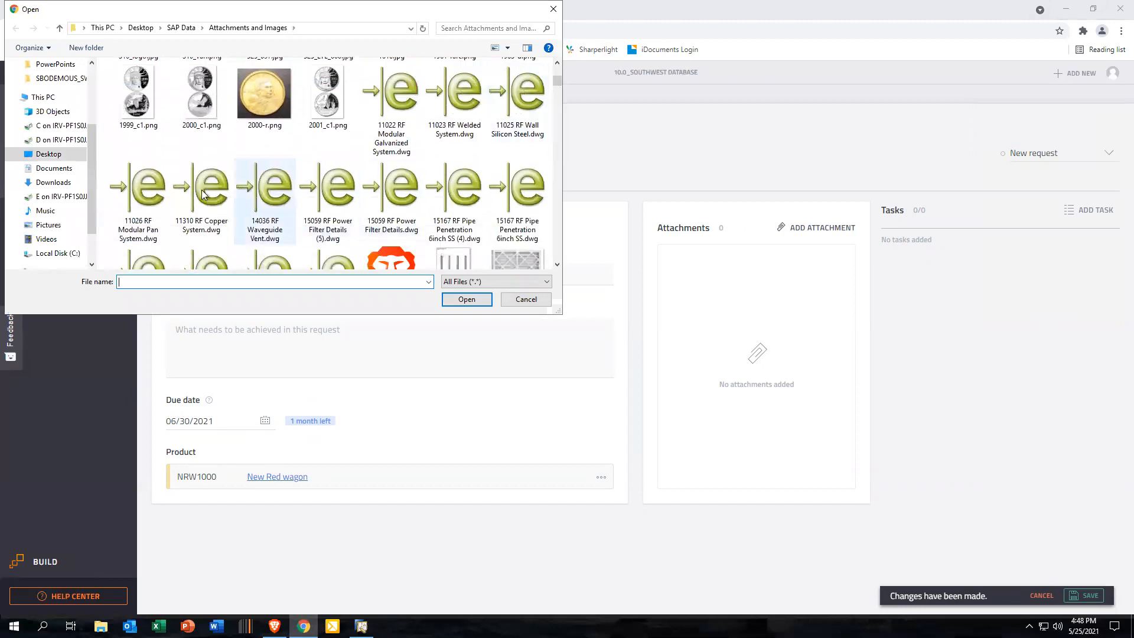
{"action": "left_click", "coordinate": [384, 192]}
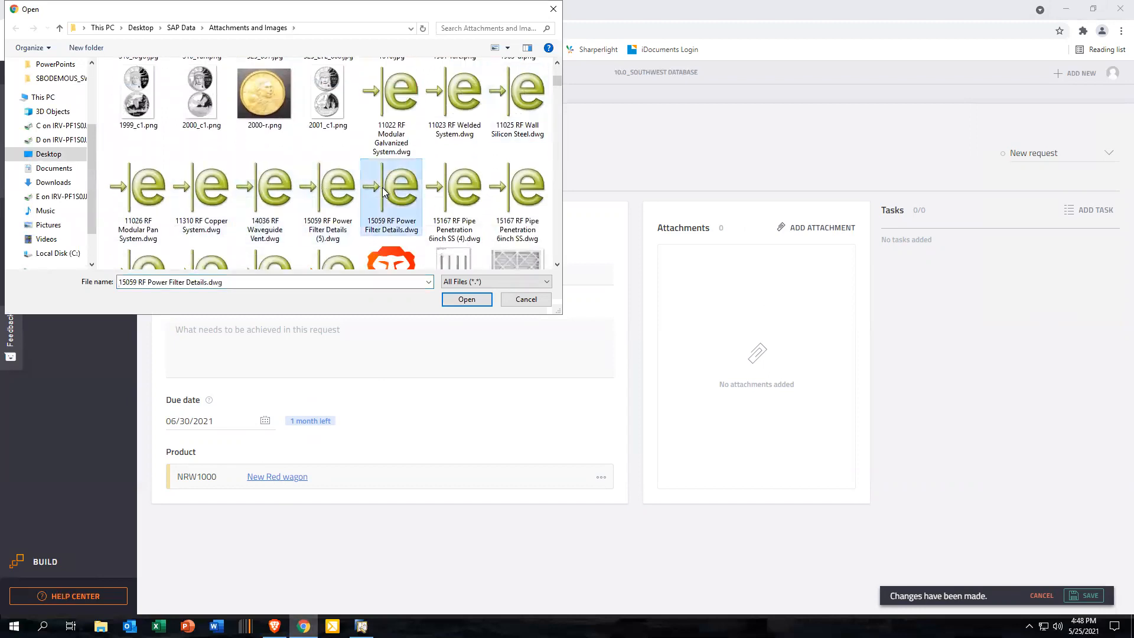
{"action": "left_click", "coordinate": [474, 297]}
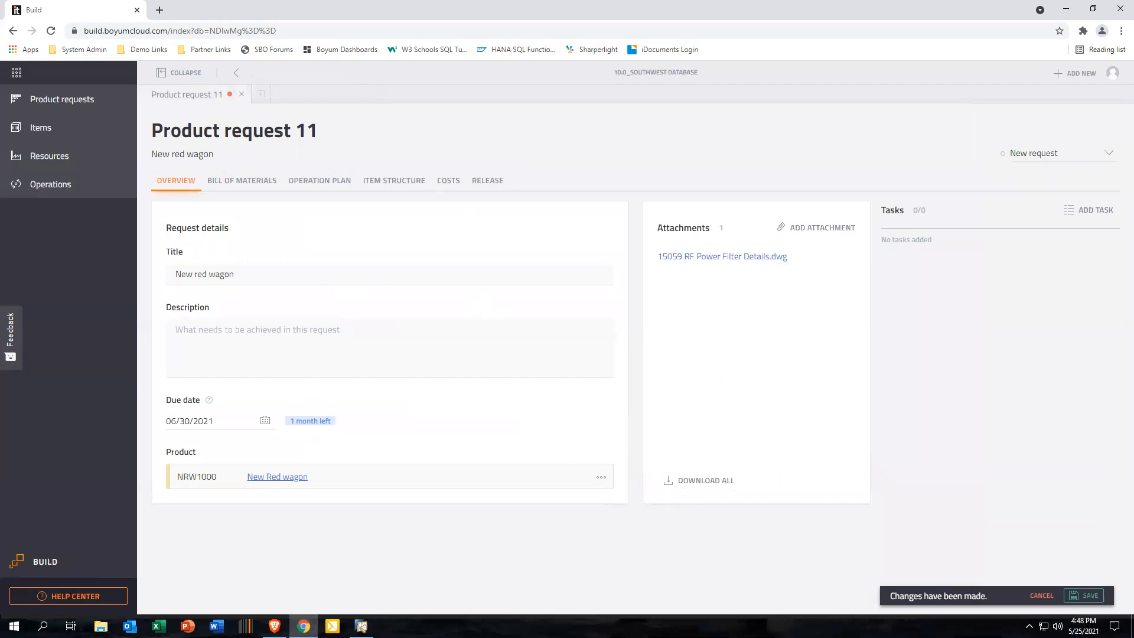
{"action": "left_click", "coordinate": [1084, 595]}
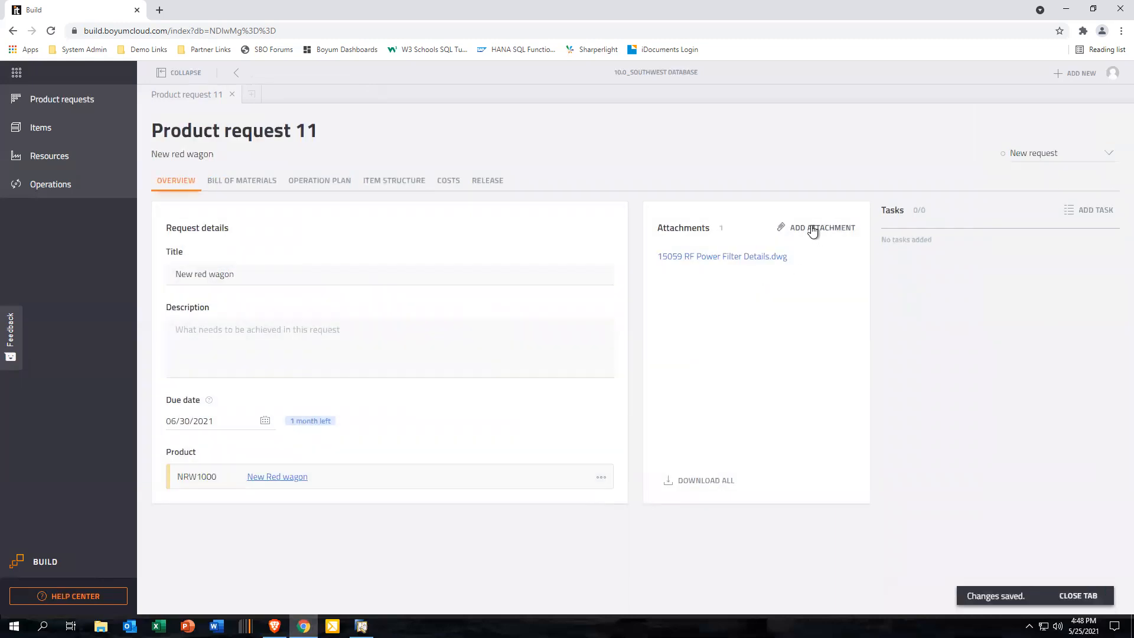
Download the attached drawing, examine it in eDrawings and close the viewer
{"action": "left_click", "coordinate": [745, 258]}
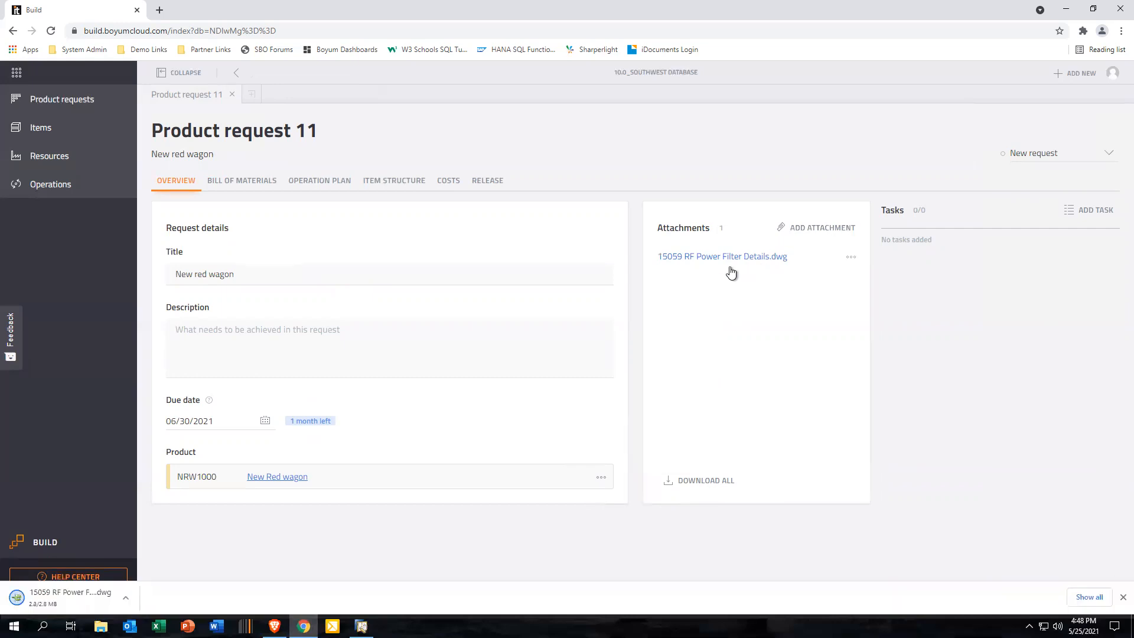
{"action": "left_click", "coordinate": [66, 598]}
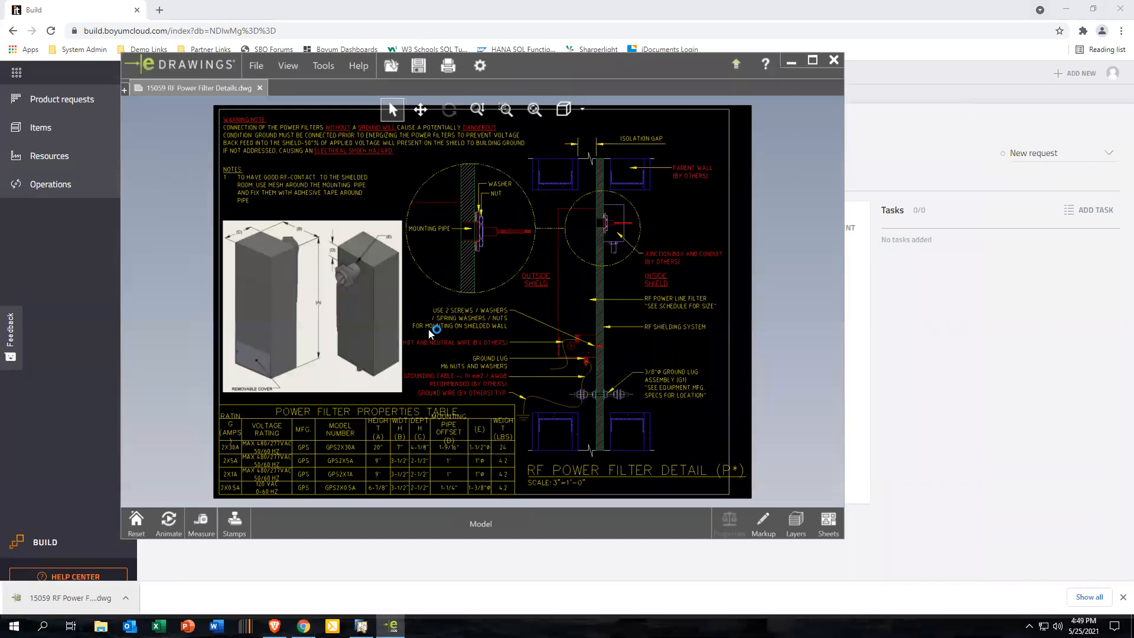
{"action": "scroll", "coordinate": [428, 329], "scroll_direction": "up", "scroll_amount": 1}
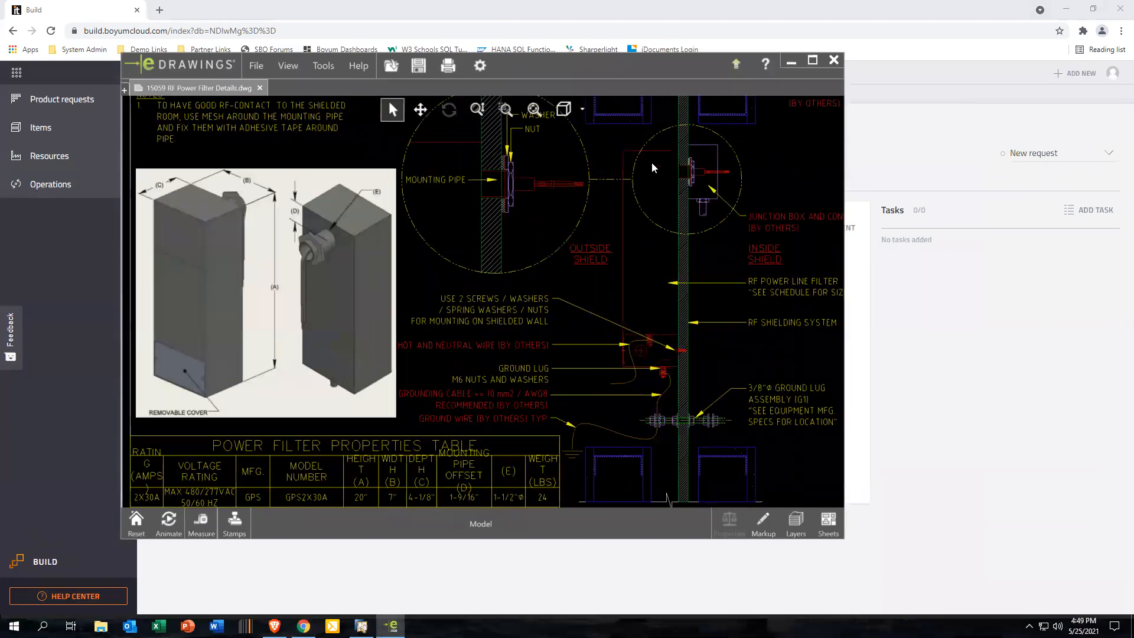
{"action": "left_click", "coordinate": [833, 61]}
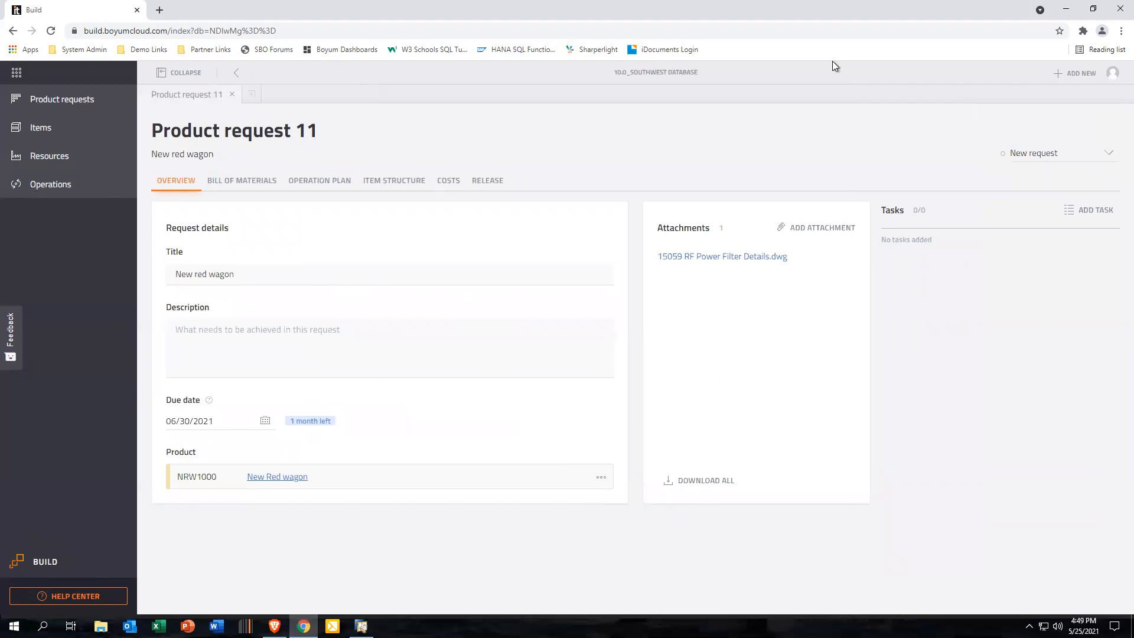
Delete the attached drawing 15059 RF Power Filter Details.dwg from the product request, leaving any replacement file unselected
{"action": "left_click", "coordinate": [849, 260]}
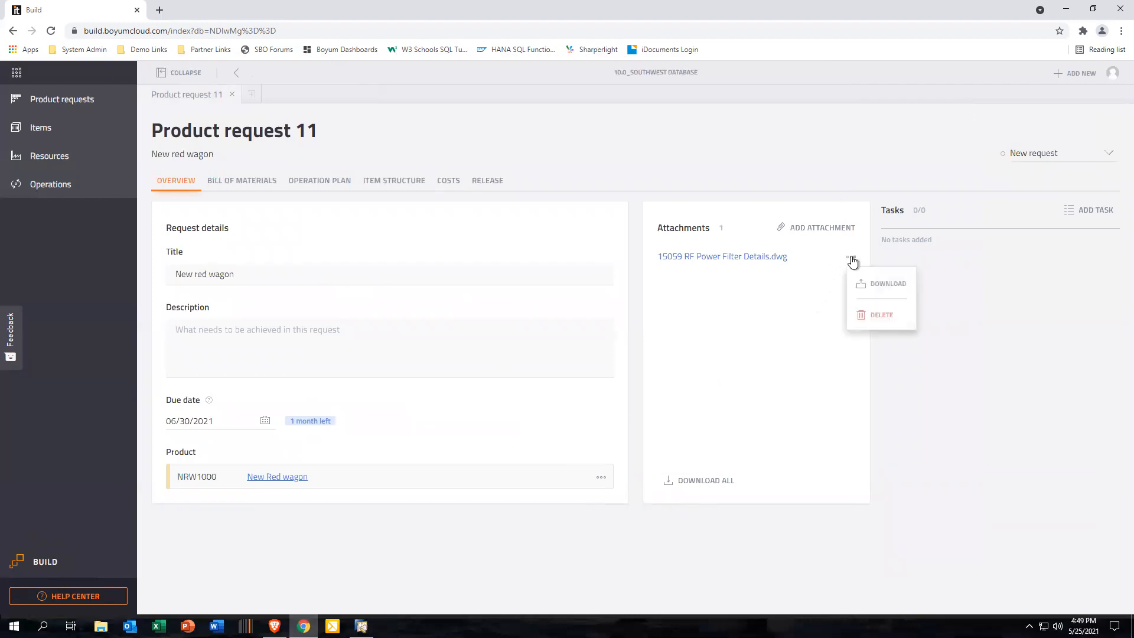
{"action": "left_click", "coordinate": [880, 315]}
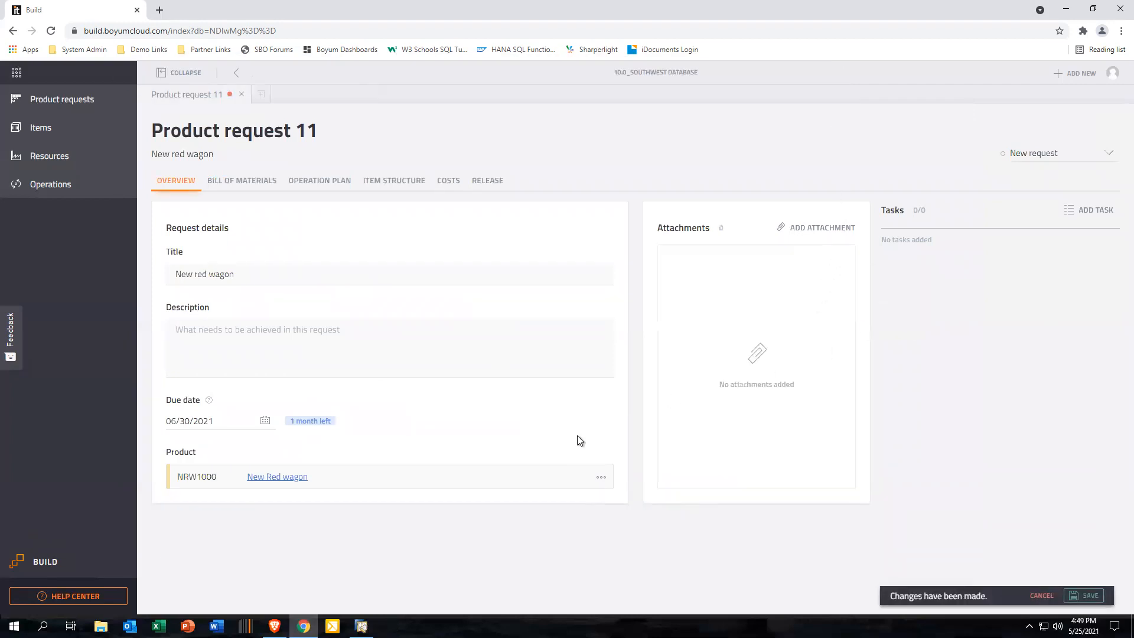
{"action": "left_click", "coordinate": [823, 229]}
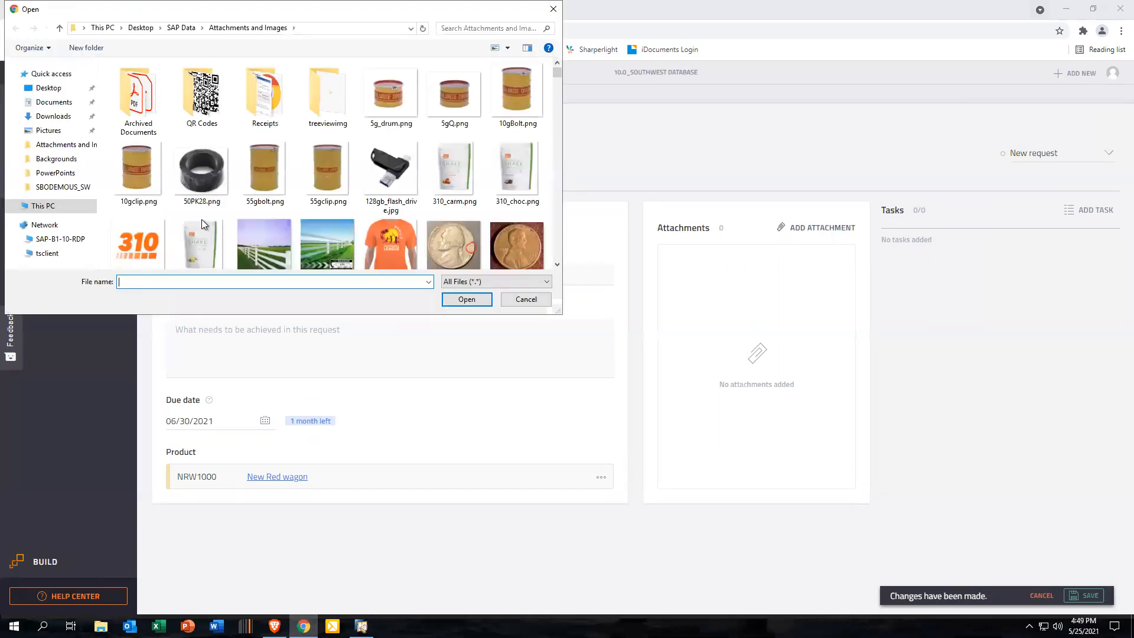
{"action": "left_click", "coordinate": [552, 11]}
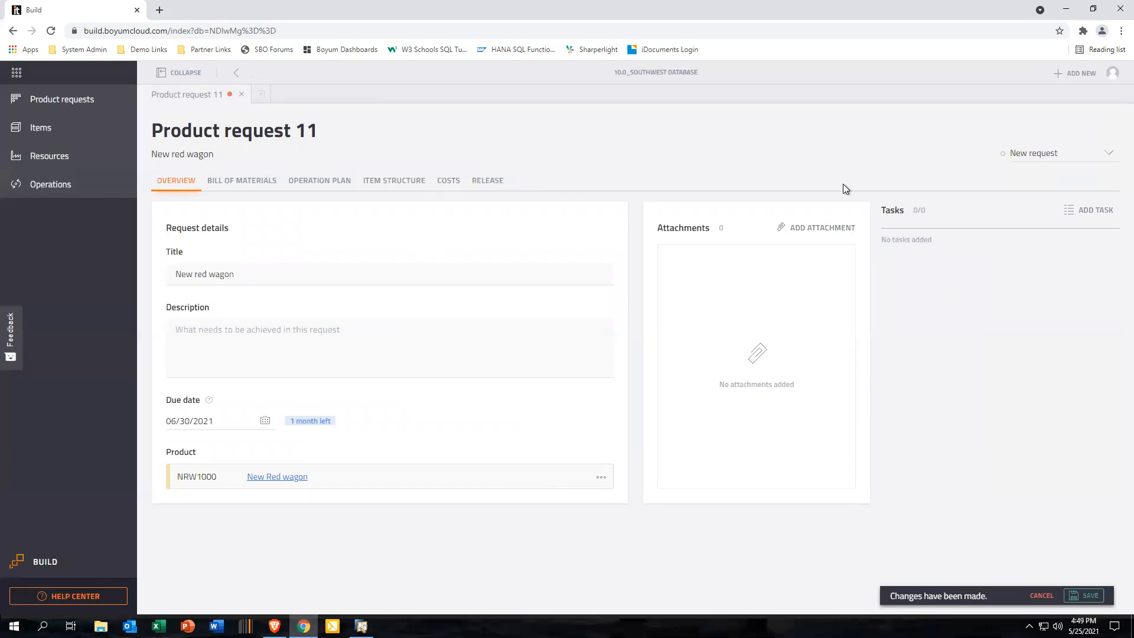
Add a task named "Marketing survey" to the product request, correcting its spelling
{"action": "left_click", "coordinate": [1097, 213]}
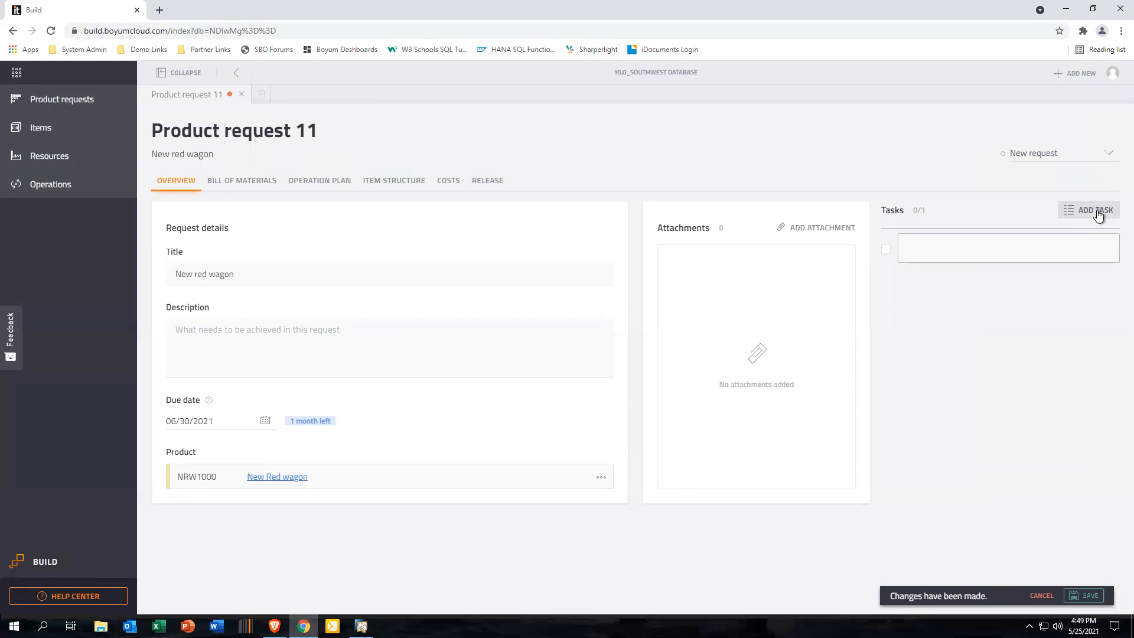
{"action": "type", "text": "Marketing survy"}
{"action": "right_click", "coordinate": [947, 242]}
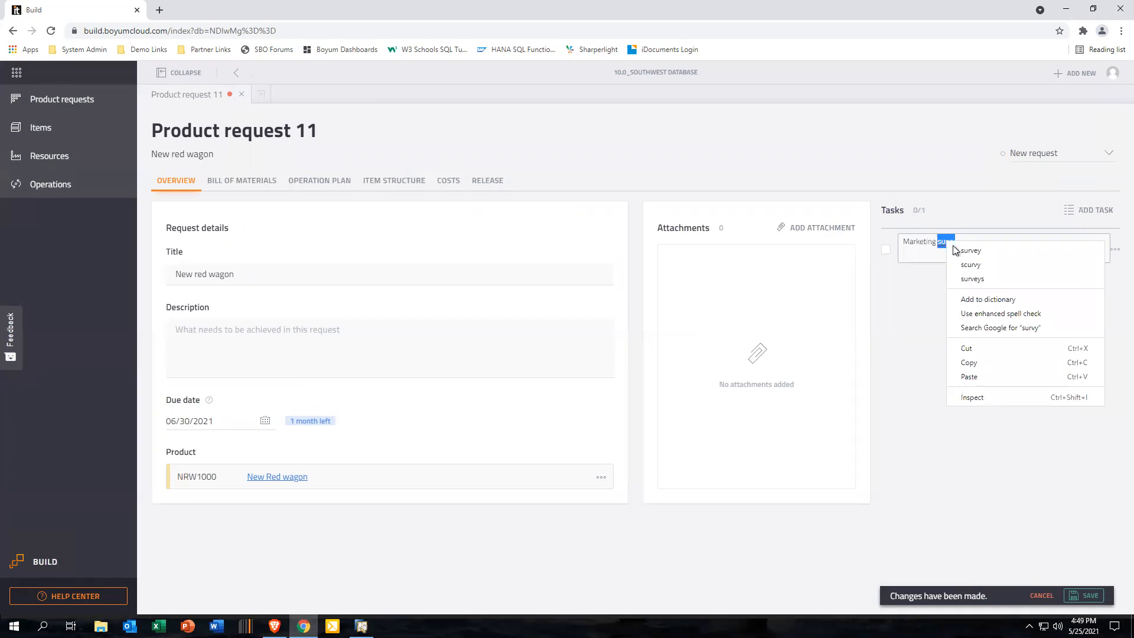
{"action": "left_click", "coordinate": [980, 249]}
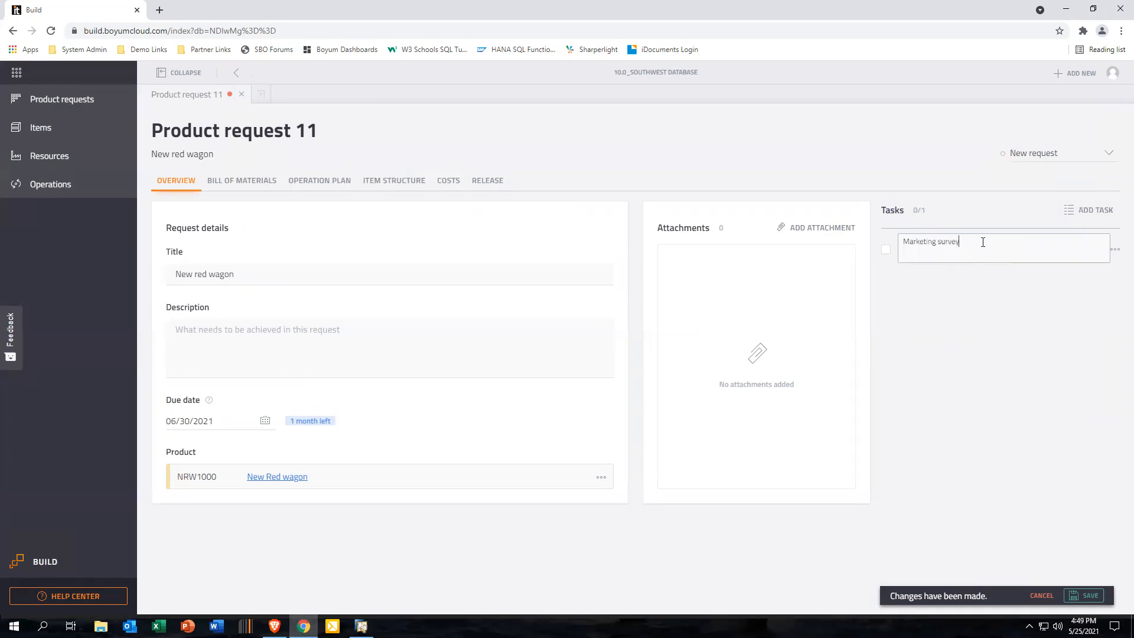
Add a second task "research suppliers", then mark the Marketing survey task as completed and save the request
{"action": "left_click", "coordinate": [1099, 211]}
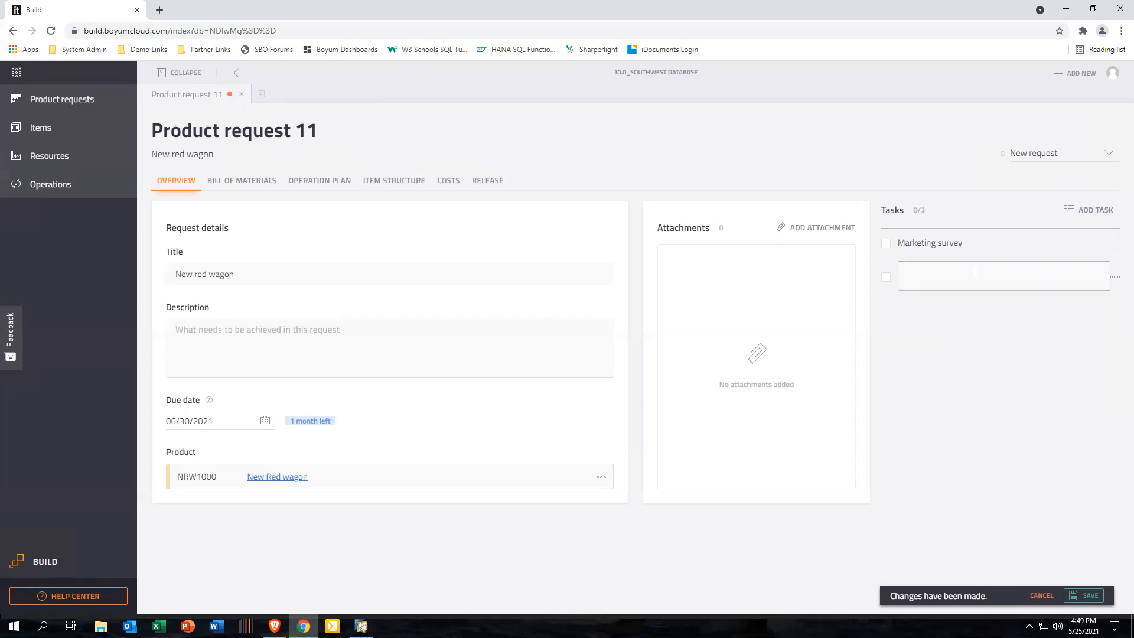
{"action": "type", "text": "research suppliers"}
{"action": "left_click", "coordinate": [948, 309]}
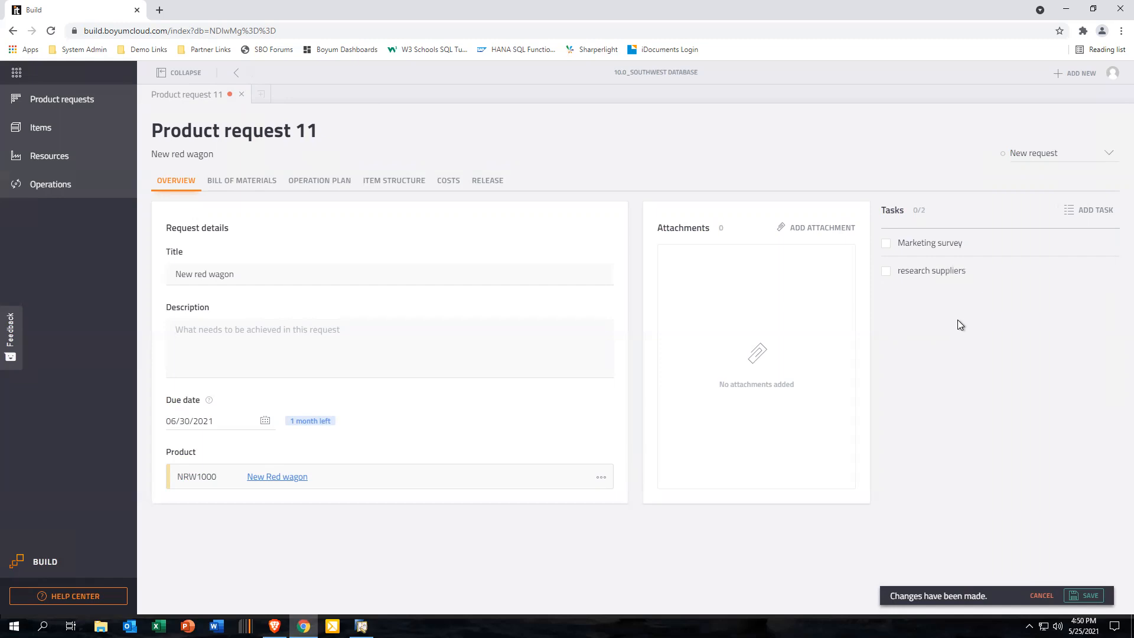
{"action": "left_click", "coordinate": [886, 243]}
{"action": "left_click", "coordinate": [1090, 595]}
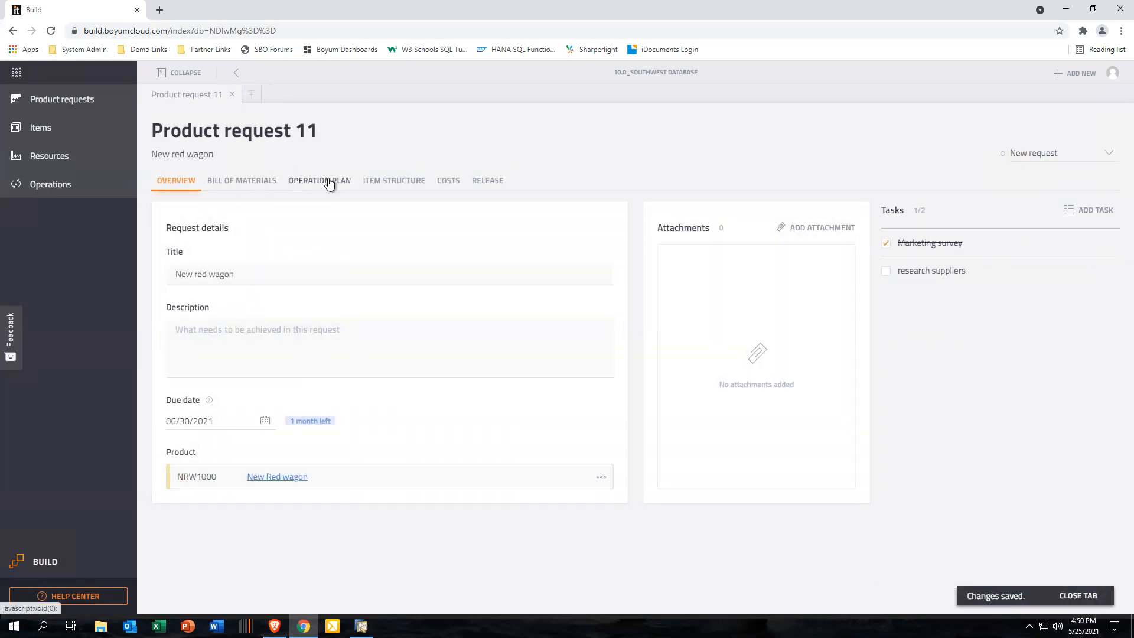
Look at the request's item structure and operation plan, and start its bill of materials with an empty list
{"action": "left_click", "coordinate": [383, 183]}
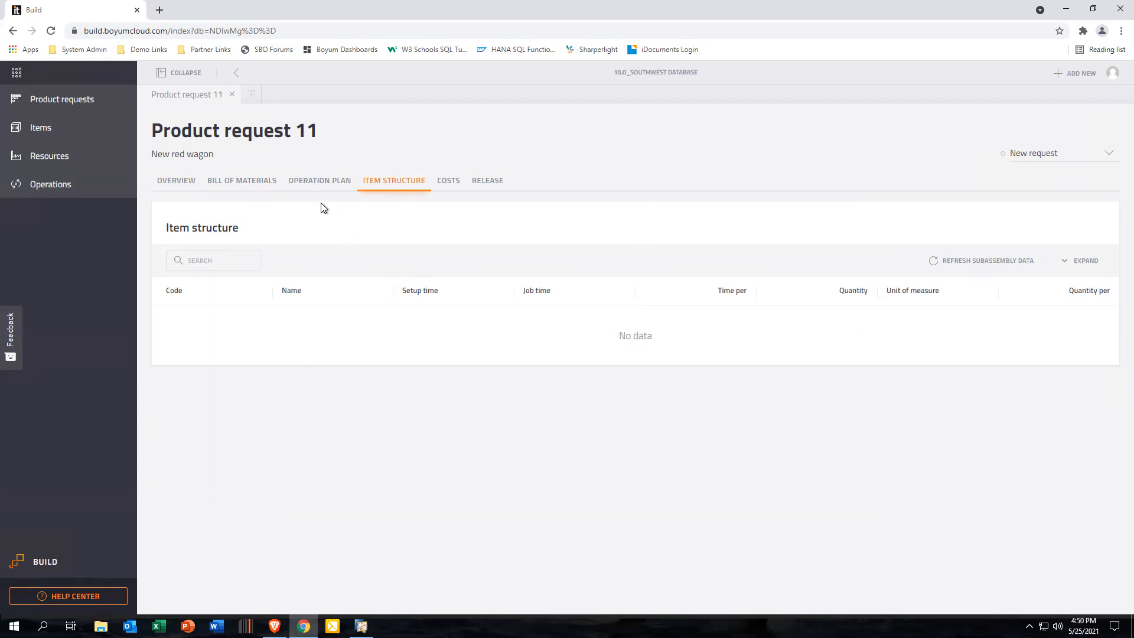
{"action": "left_click", "coordinate": [313, 183]}
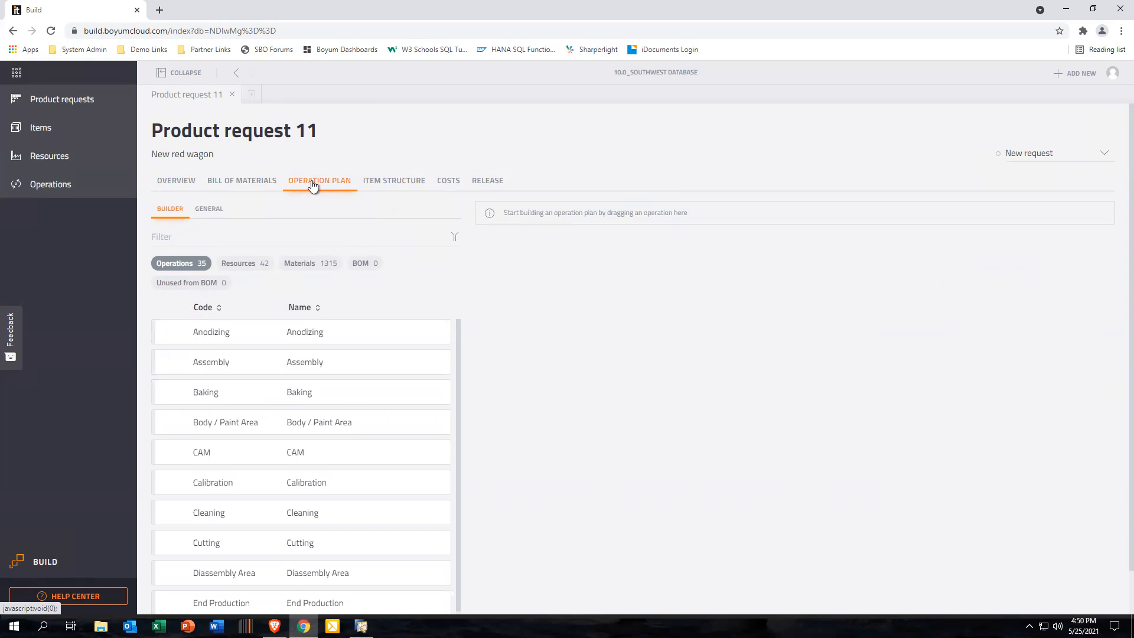
{"action": "left_click", "coordinate": [258, 183]}
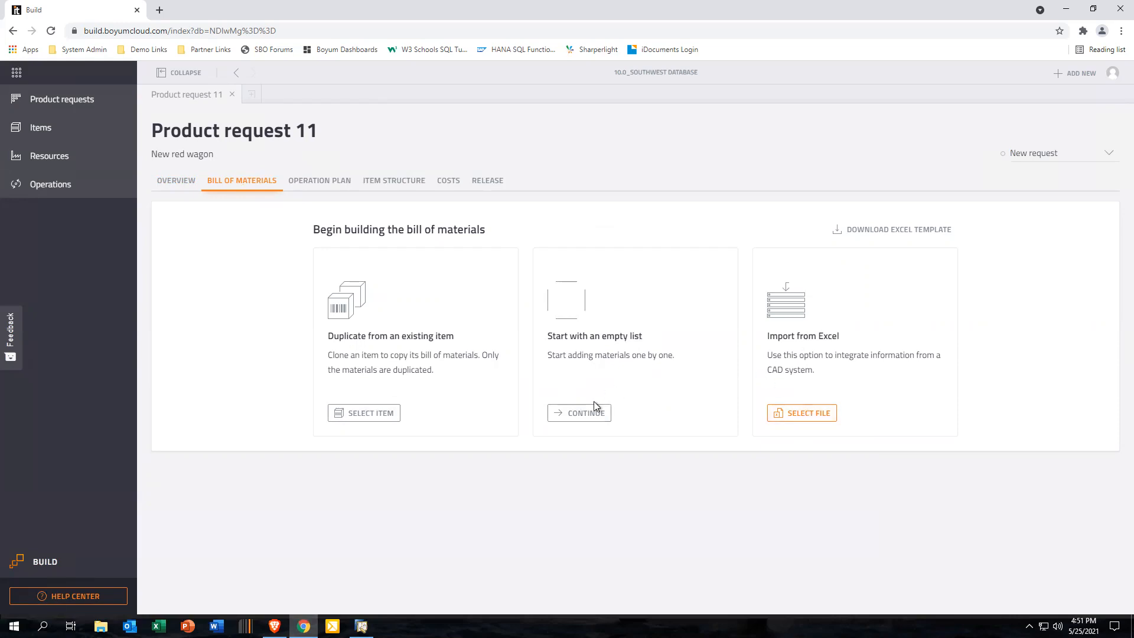
{"action": "left_click", "coordinate": [582, 413]}
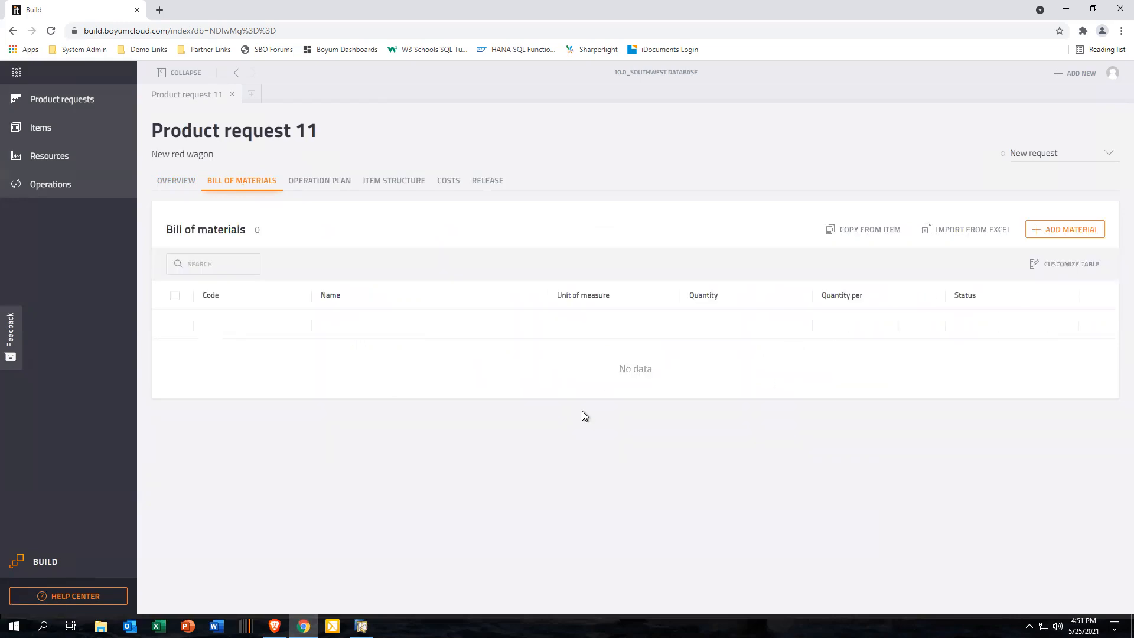
Add a Cutting operation to the operation plan with materials 085971TM and 085981TM, removing the duplicate 085971TM line
{"action": "left_click", "coordinate": [318, 181]}
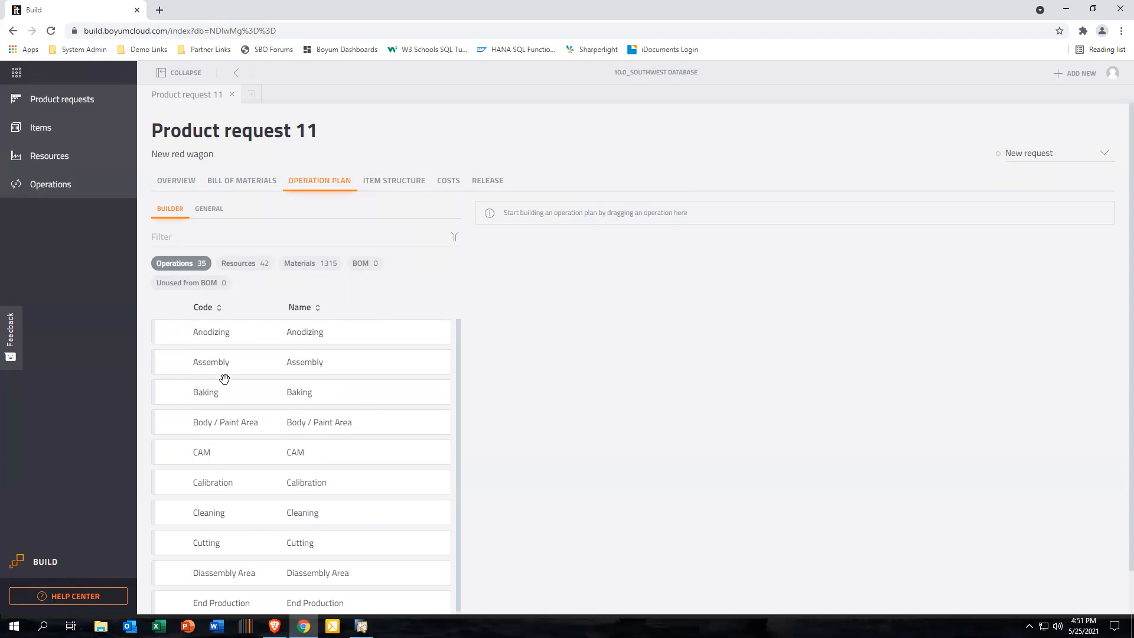
{"action": "left_click_drag", "start_coordinate": [291, 544], "coordinate": [702, 276]}
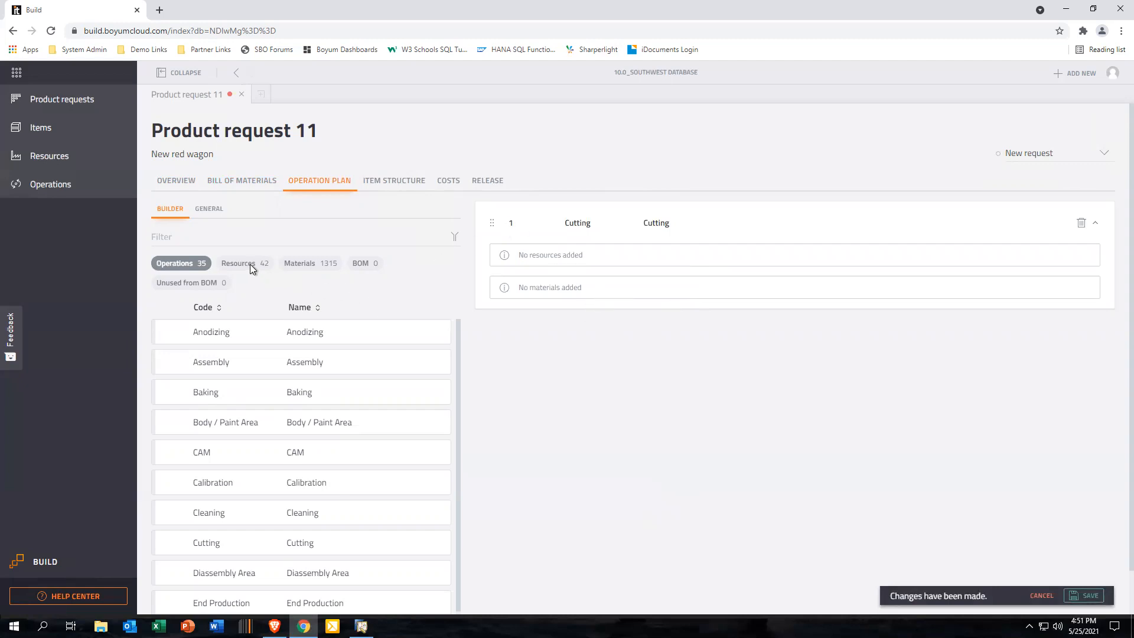
{"action": "left_click", "coordinate": [318, 270]}
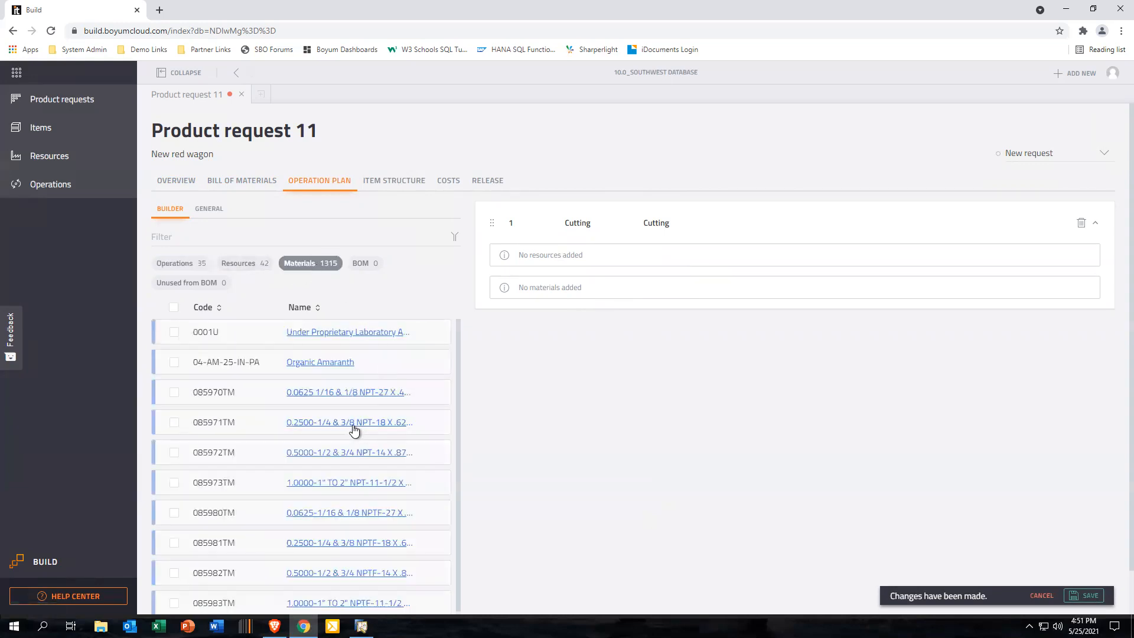
{"action": "left_click_drag", "start_coordinate": [355, 425], "coordinate": [706, 291]}
{"action": "left_click_drag", "start_coordinate": [342, 423], "coordinate": [770, 314]}
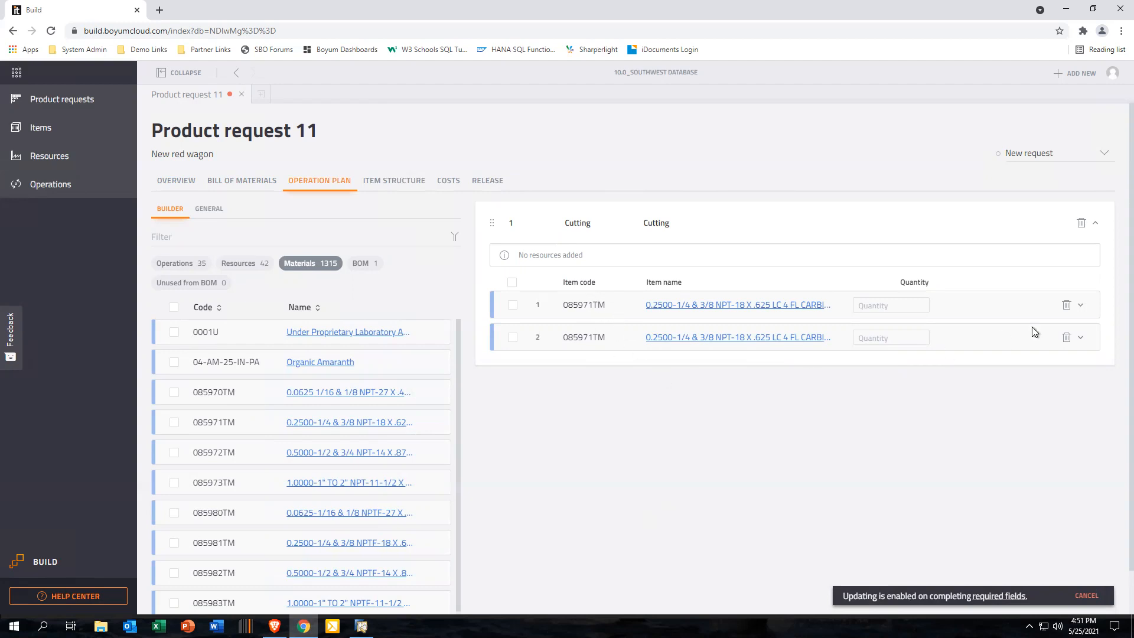
{"action": "left_click", "coordinate": [1066, 304]}
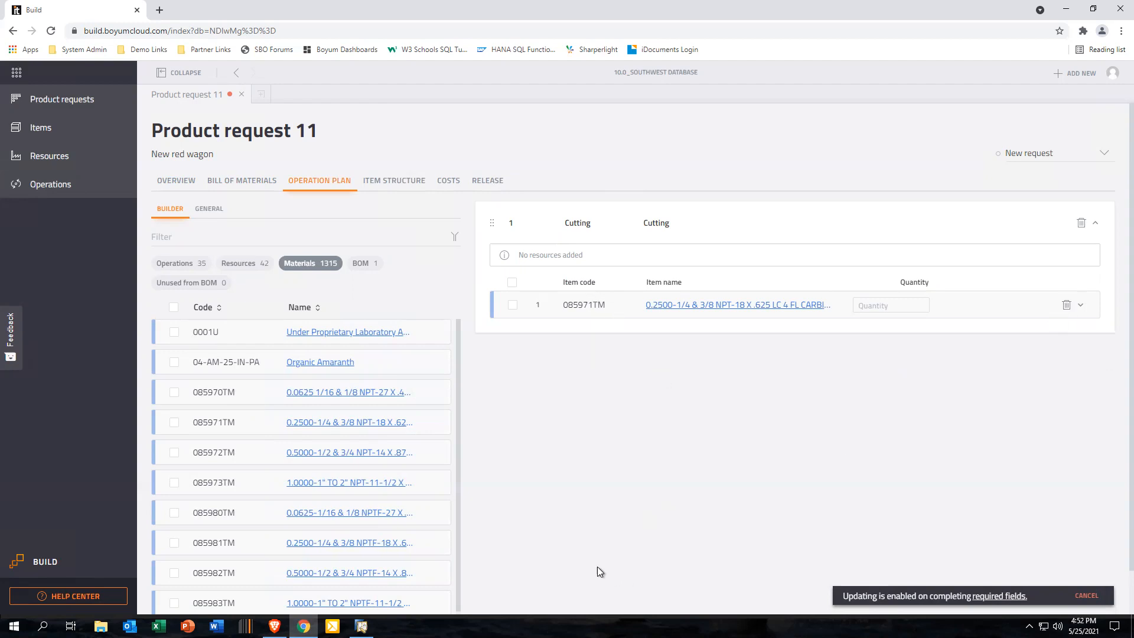
{"action": "left_click_drag", "start_coordinate": [369, 545], "coordinate": [708, 310]}
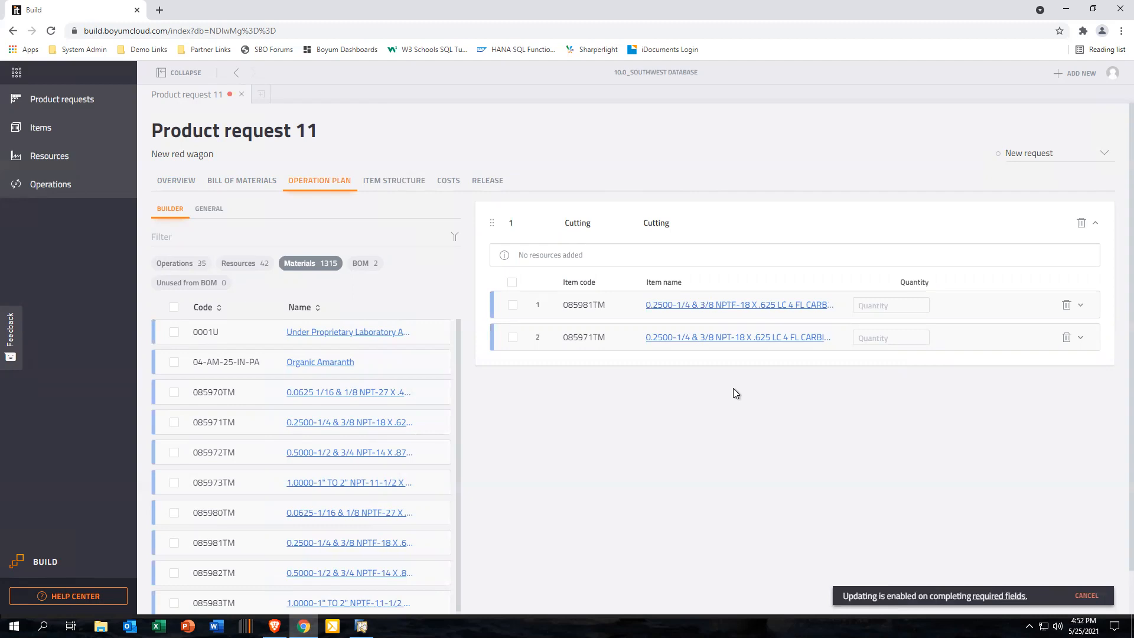
Filter the resources by "c" and assign the Cut resource to the Cutting operation
{"action": "left_click", "coordinate": [244, 264]}
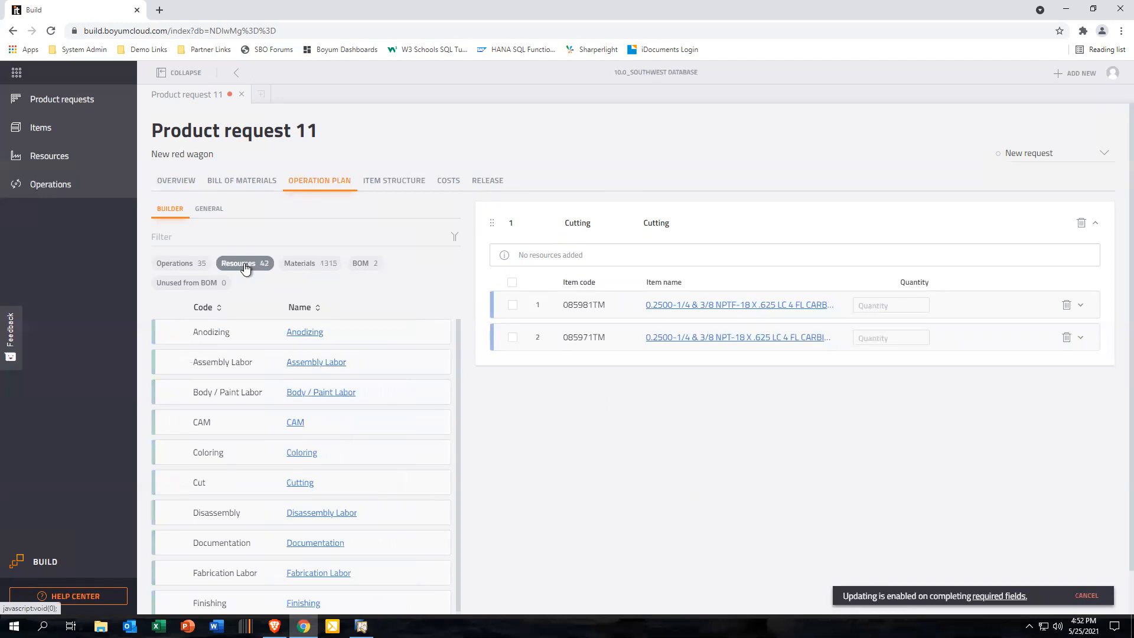
{"action": "left_click", "coordinate": [216, 235]}
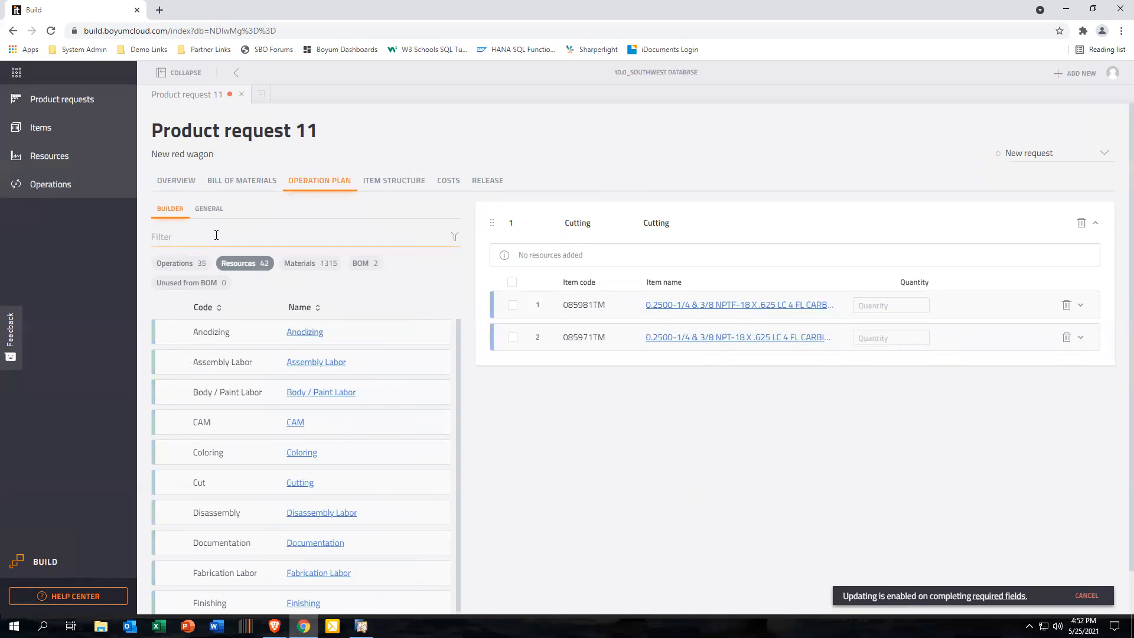
{"action": "type", "text": "c"}
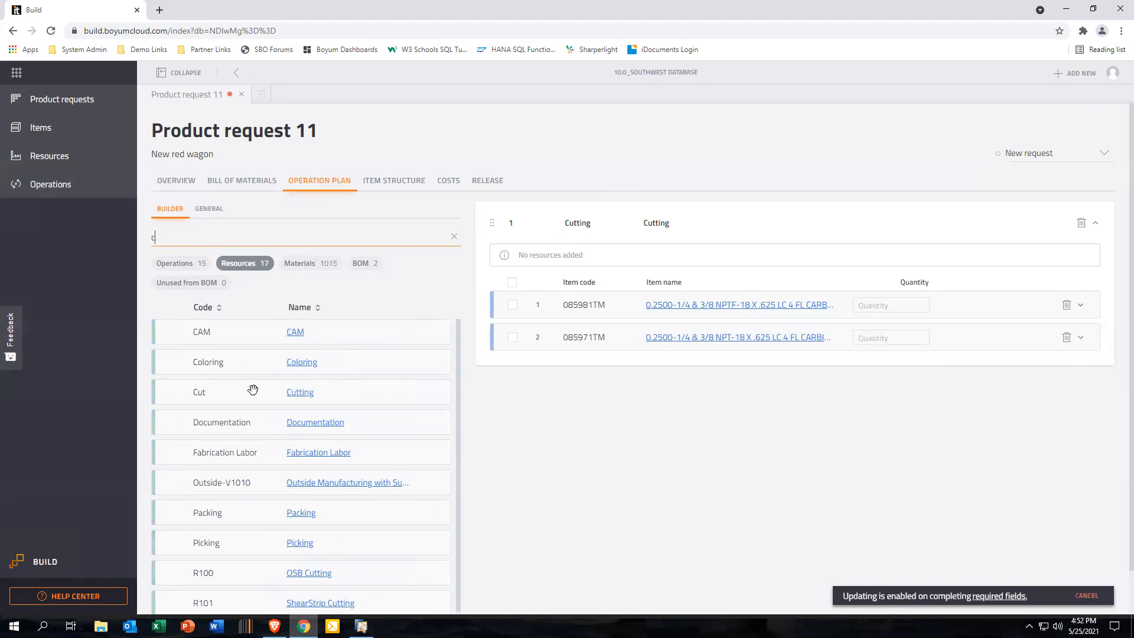
{"action": "left_click_drag", "start_coordinate": [253, 390], "coordinate": [651, 259]}
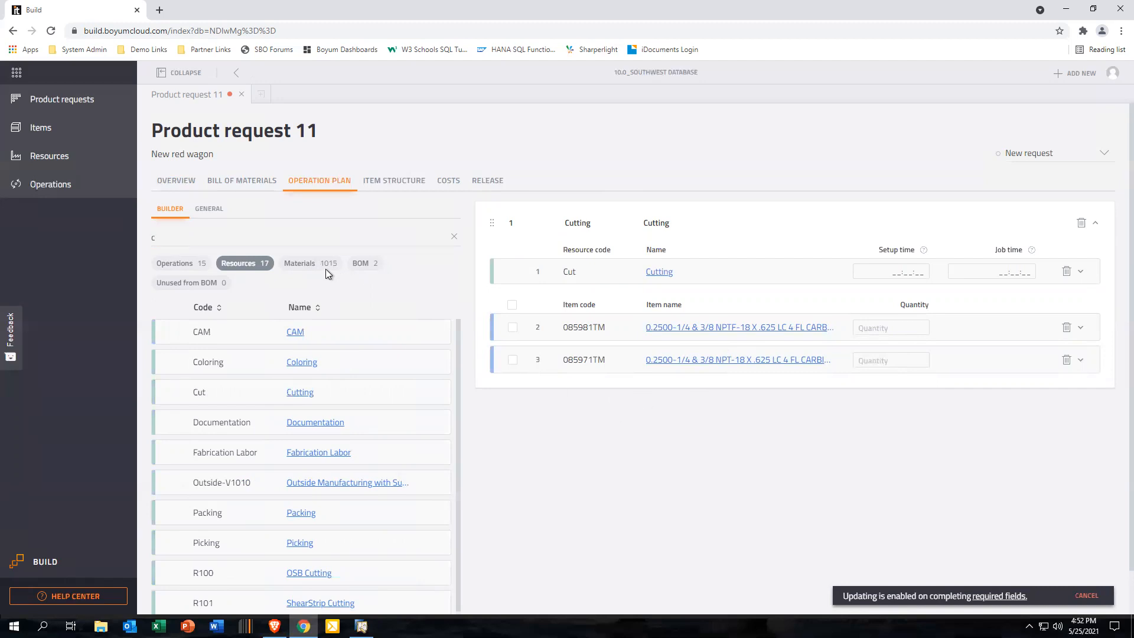
Find the Production operation in the full list of filtered operations and add it to the plan below Cutting
{"action": "left_click", "coordinate": [173, 267]}
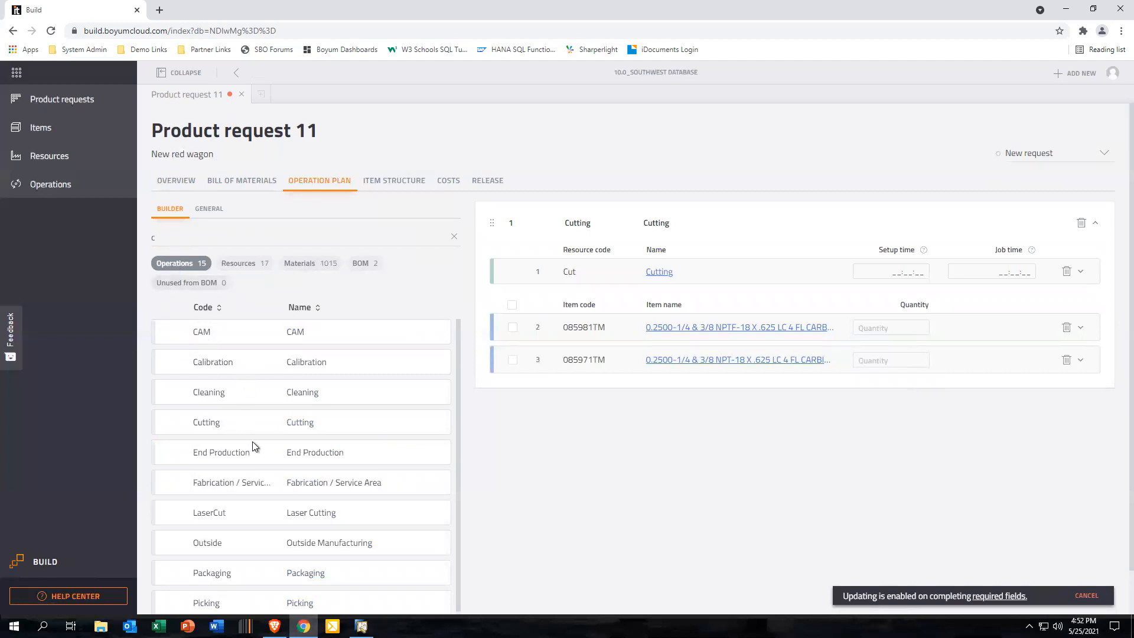
{"action": "scroll", "coordinate": [253, 447], "scroll_direction": "down", "scroll_amount": 3}
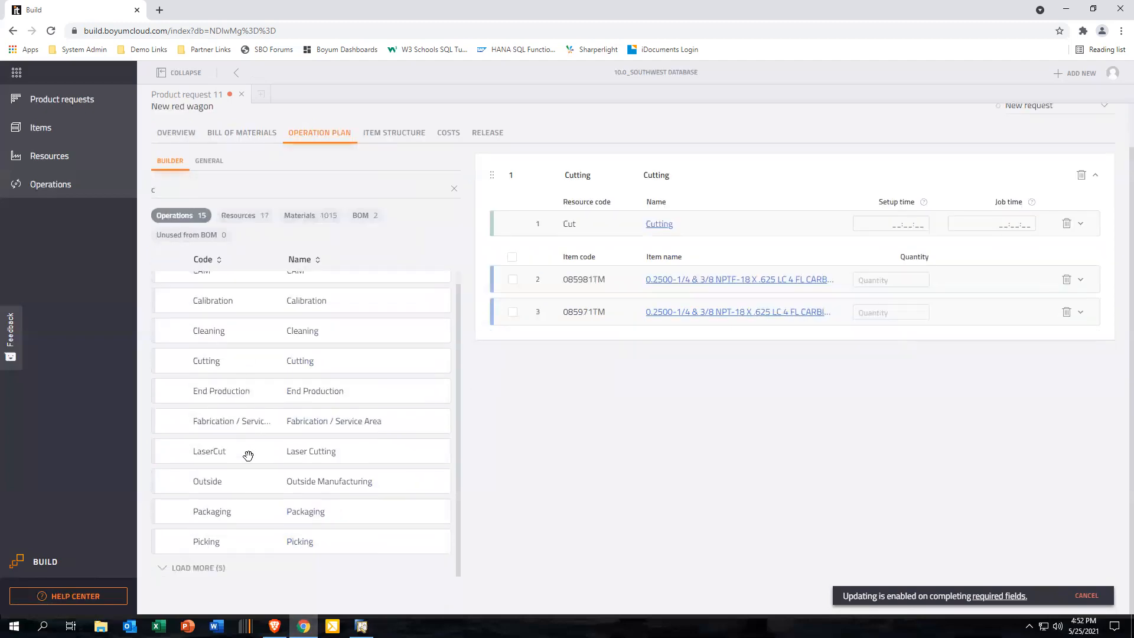
{"action": "scroll", "coordinate": [246, 466], "scroll_direction": "up", "scroll_amount": 3}
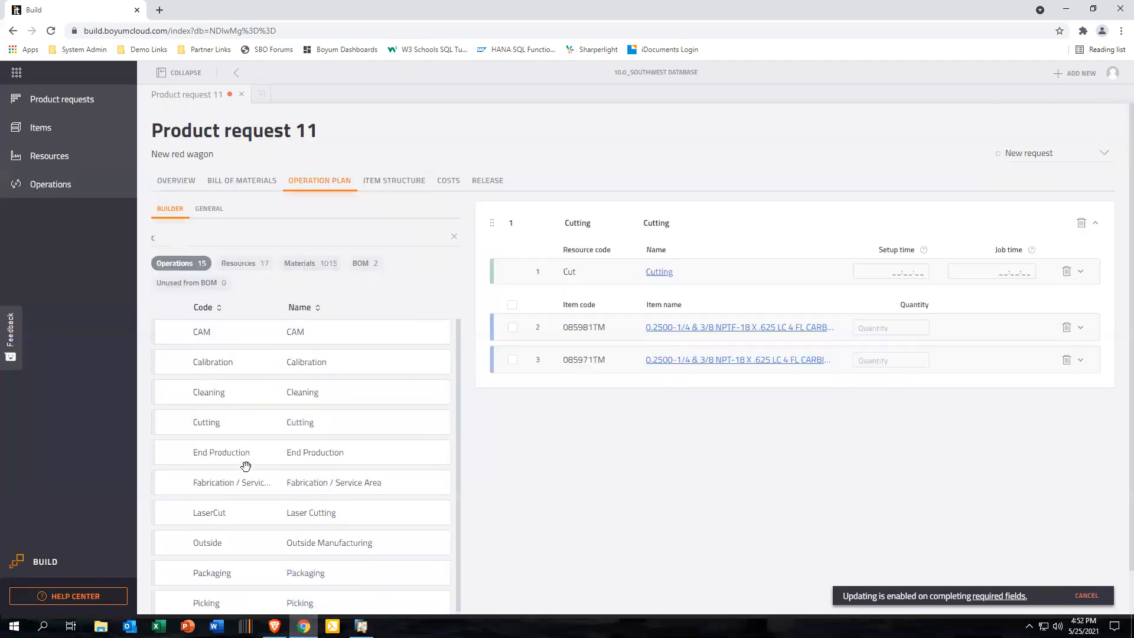
{"action": "scroll", "coordinate": [247, 467], "scroll_direction": "down", "scroll_amount": 3}
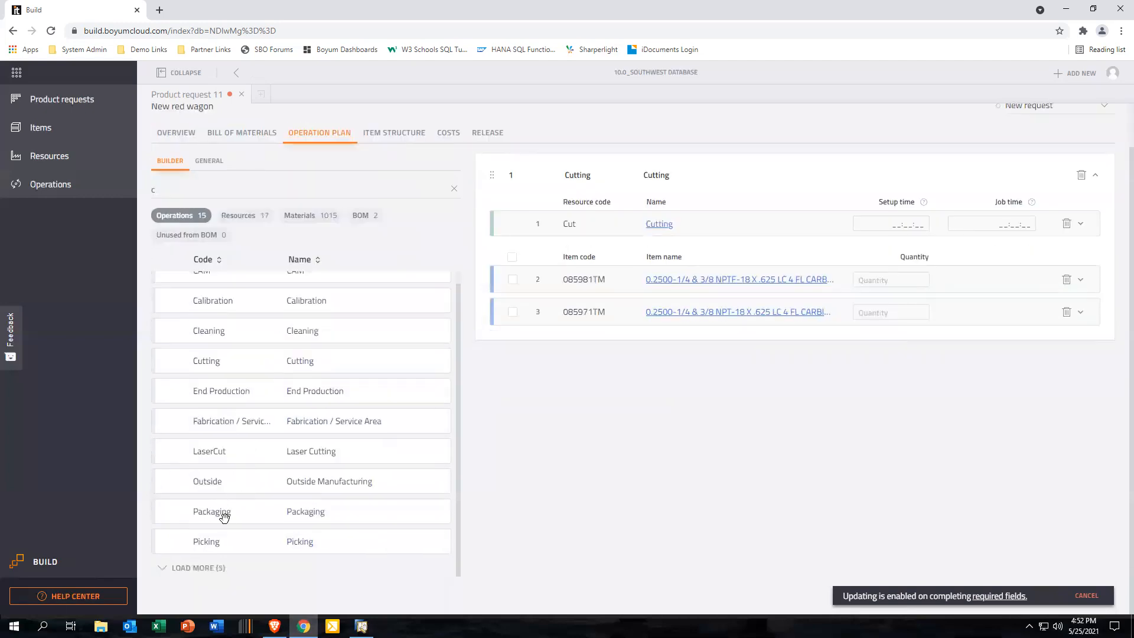
{"action": "left_click", "coordinate": [217, 569]}
{"action": "scroll", "coordinate": [232, 549], "scroll_direction": "down", "scroll_amount": 3}
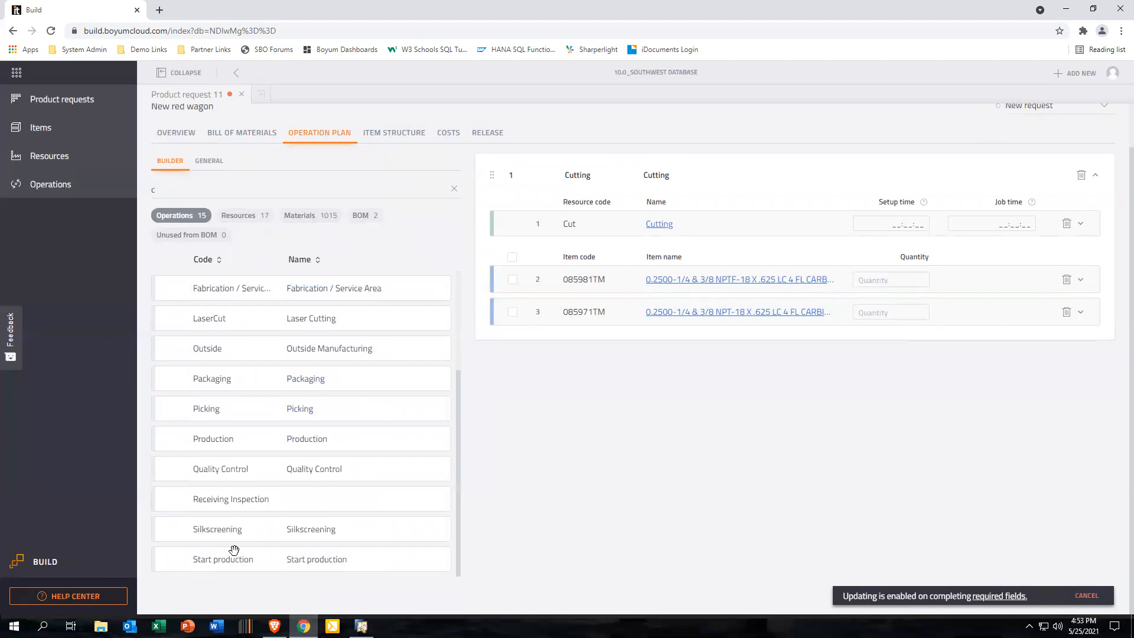
{"action": "left_click_drag", "start_coordinate": [297, 440], "coordinate": [720, 360]}
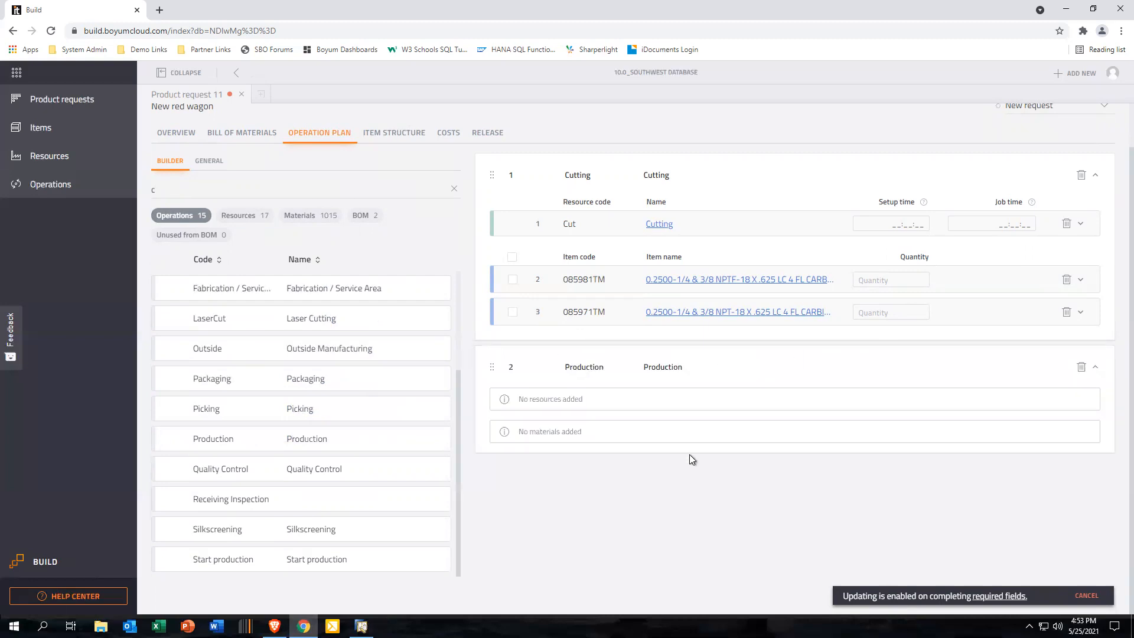
Filter the resources by "A" and assign Assembly Labor and Anodizing to the Production operation
{"action": "left_click", "coordinate": [244, 216]}
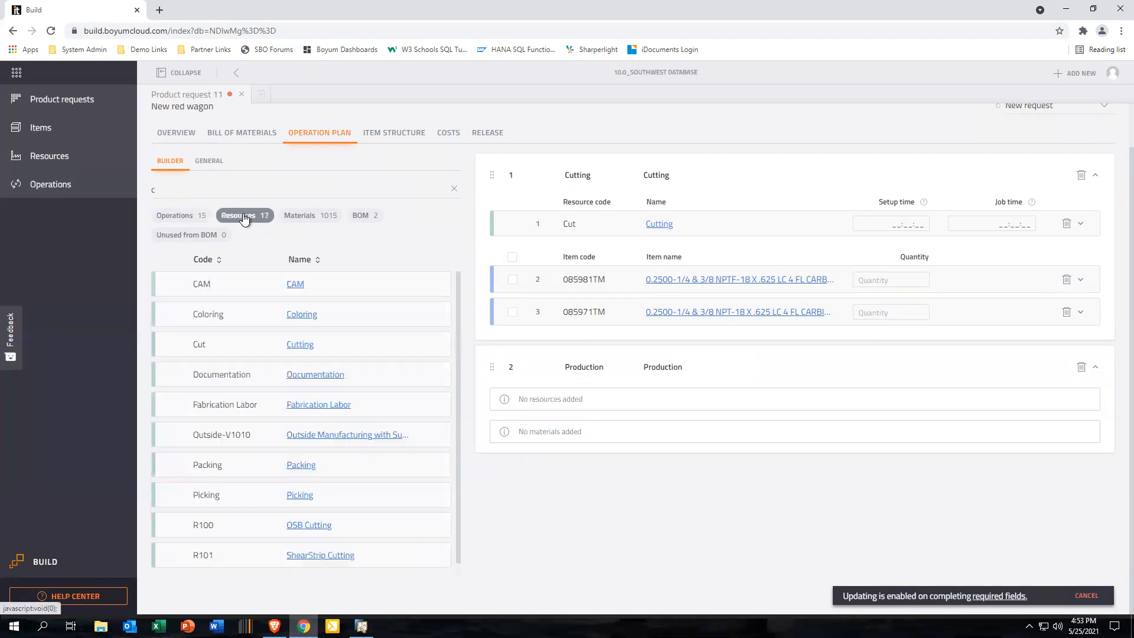
{"action": "left_click_drag", "start_coordinate": [179, 192], "coordinate": [134, 201]}
{"action": "key", "text": "BackSpace"}
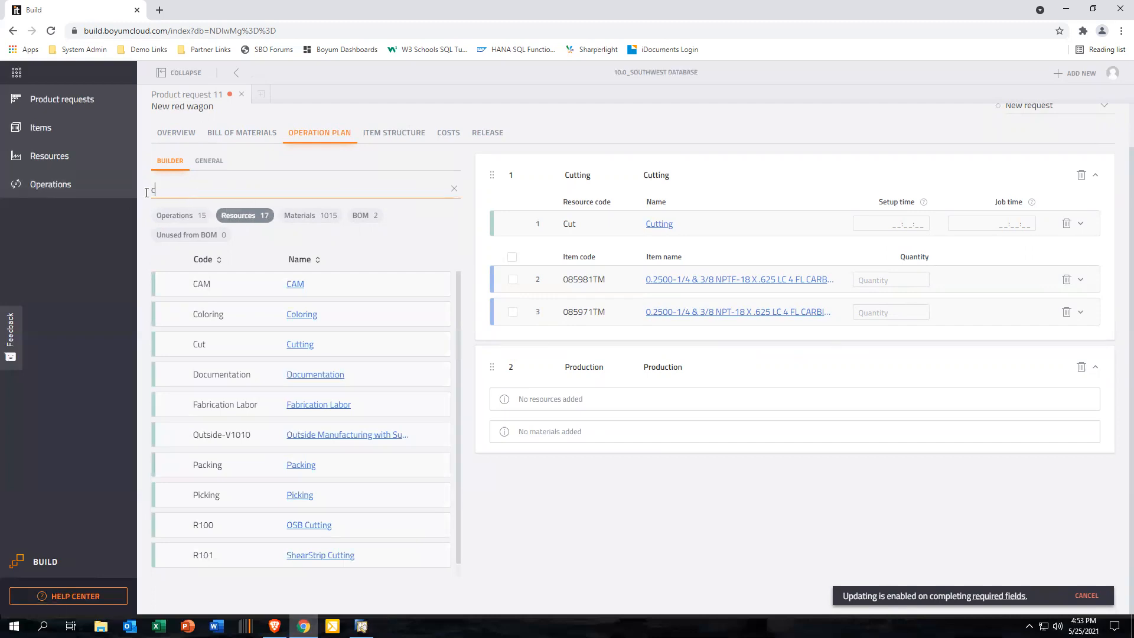
{"action": "type", "text": "A"}
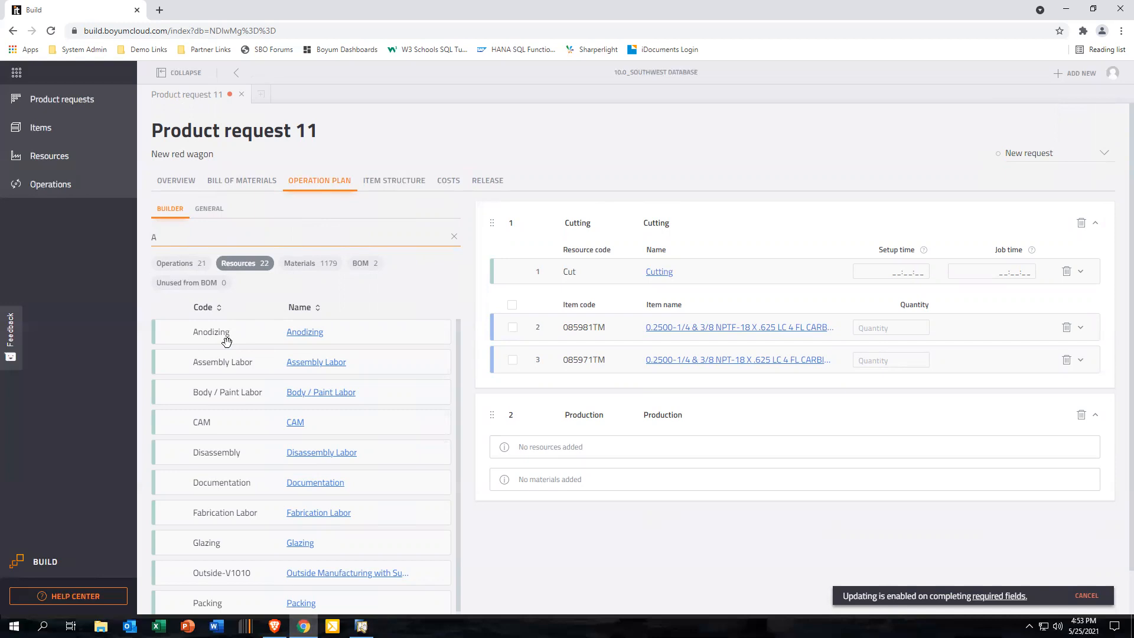
{"action": "left_click_drag", "start_coordinate": [240, 362], "coordinate": [646, 445]}
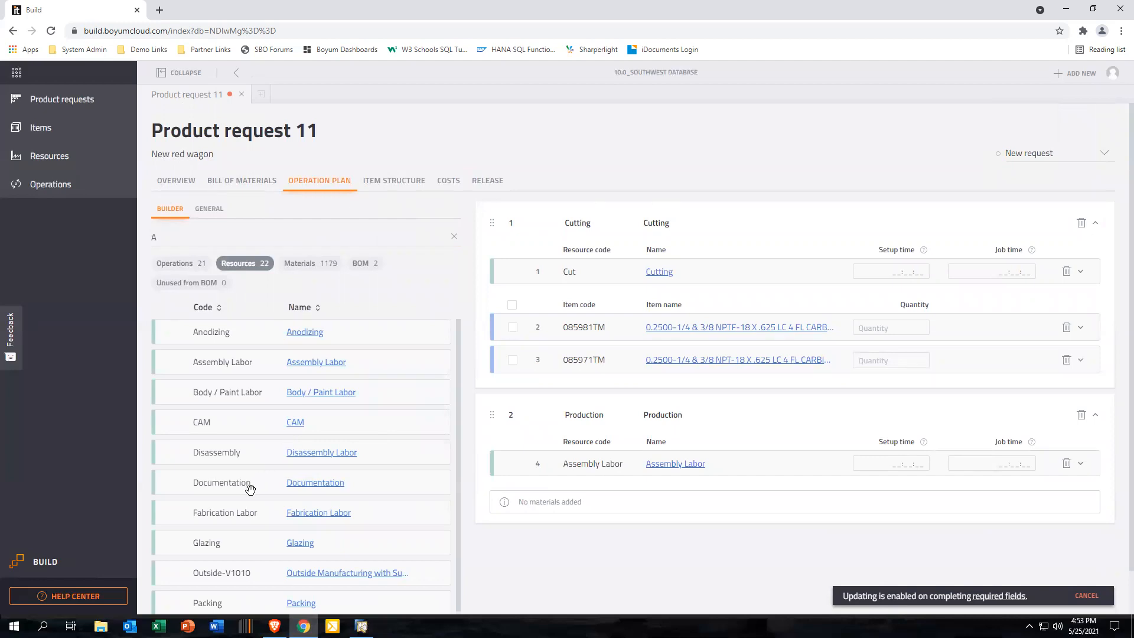
{"action": "left_click_drag", "start_coordinate": [224, 345], "coordinate": [616, 504]}
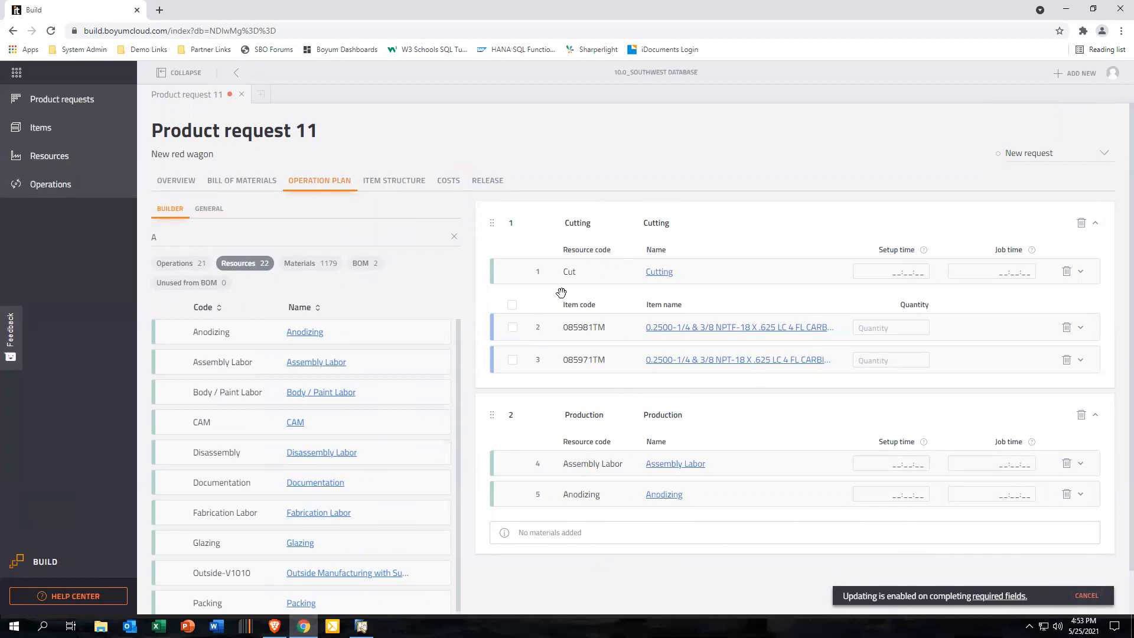
Set both the setup time and job time of the Cut resource in the Cutting operation to 00:00:30
{"action": "left_click", "coordinate": [916, 271]}
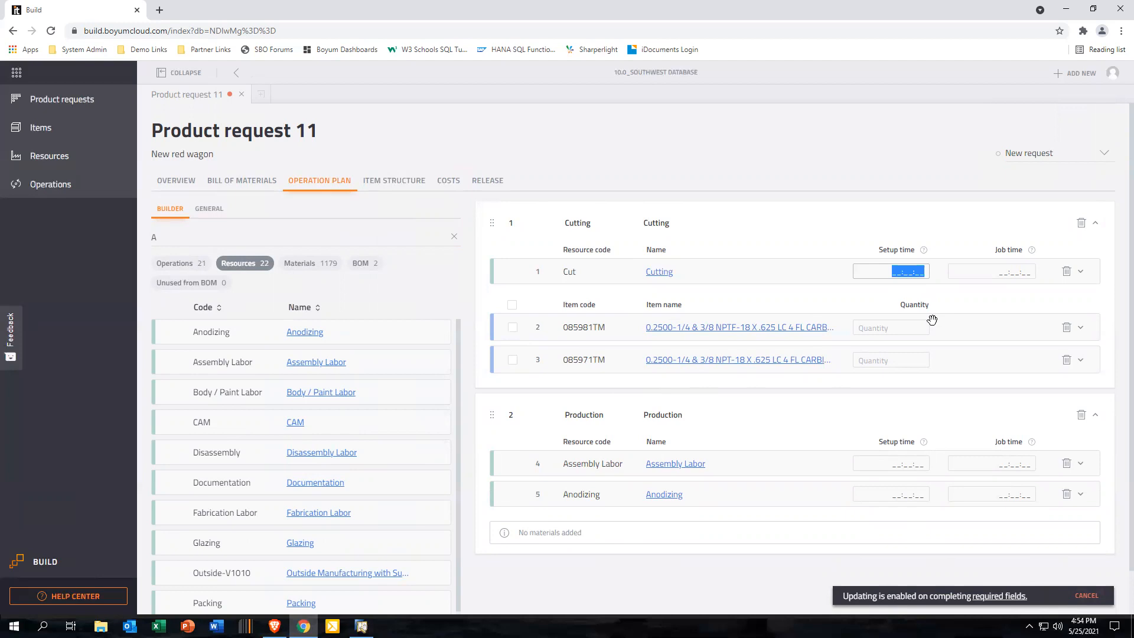
{"action": "type", "text": "00:00:30"}
{"action": "key", "text": "Tab"}
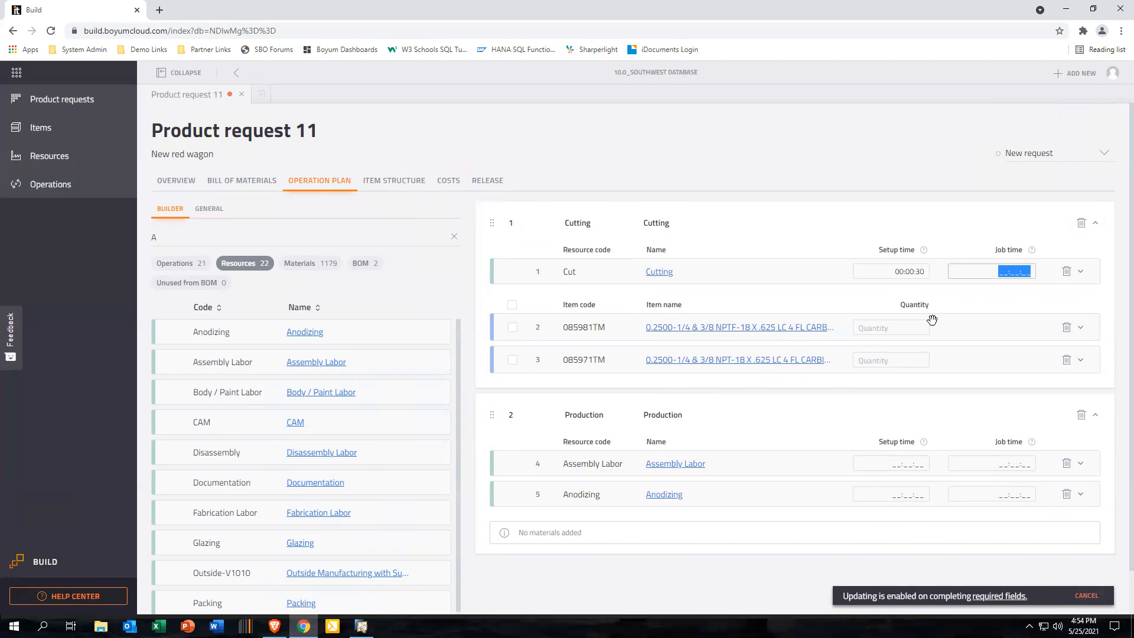
{"action": "type", "text": "00:00:30"}
Set the Cutting material quantities to 3 for 085981TM and 2 for 085971TM
{"action": "left_click", "coordinate": [900, 328]}
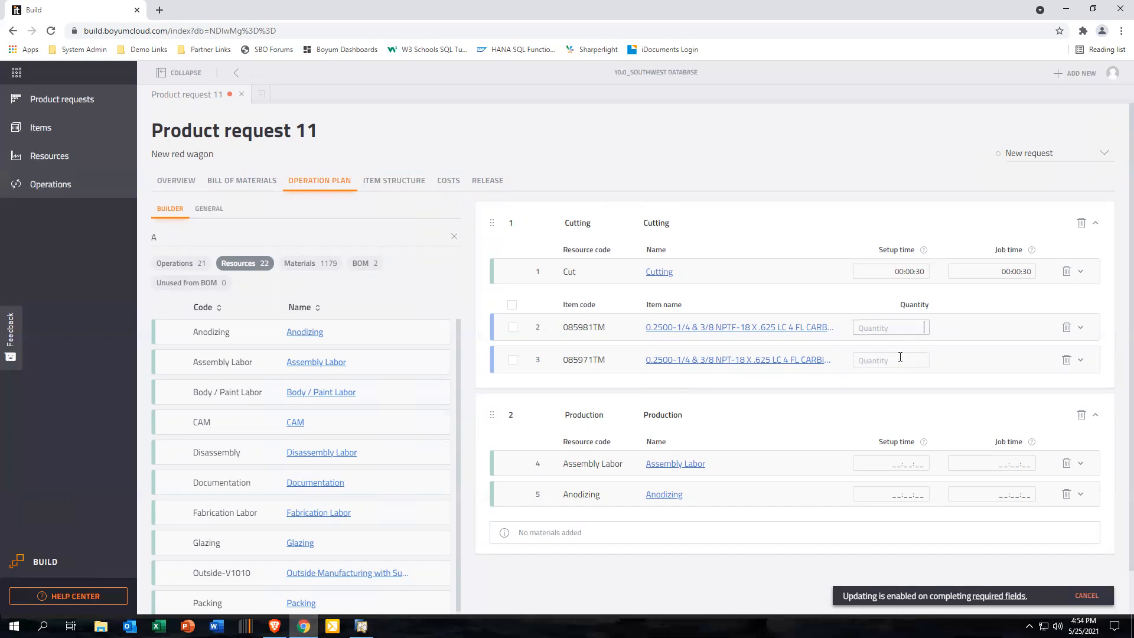
{"action": "type", "text": "3"}
{"action": "left_click", "coordinate": [920, 361]}
{"action": "type", "text": "2"}
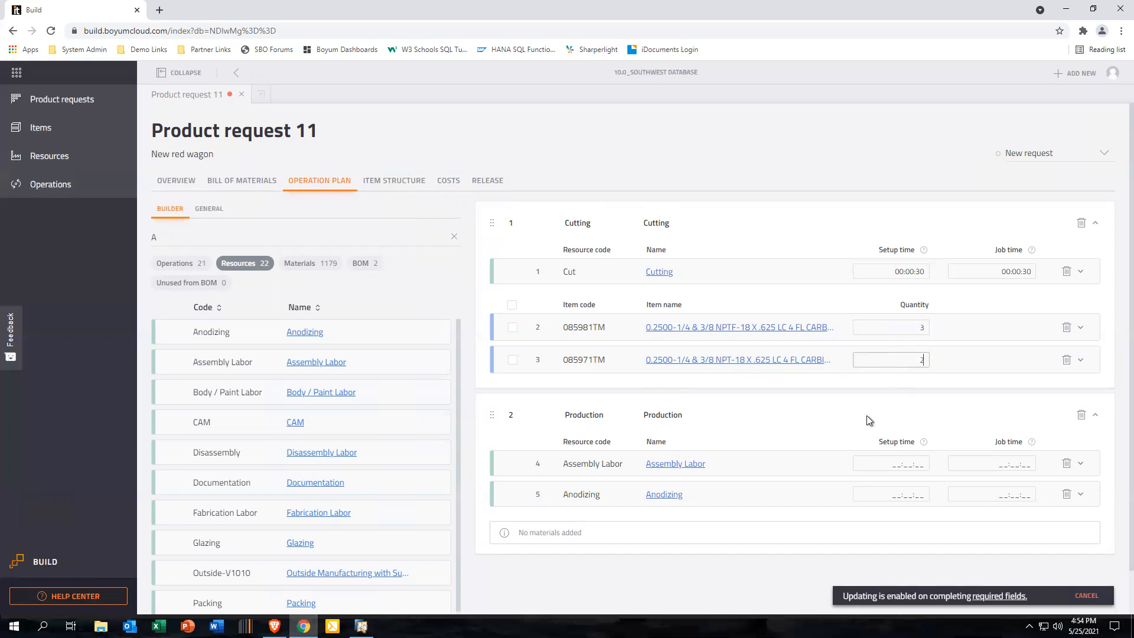
Give the Assembly Labor resource in the Production operation a setup time of 00:01:00 and a job time of 00:02:00
{"action": "left_click", "coordinate": [919, 463]}
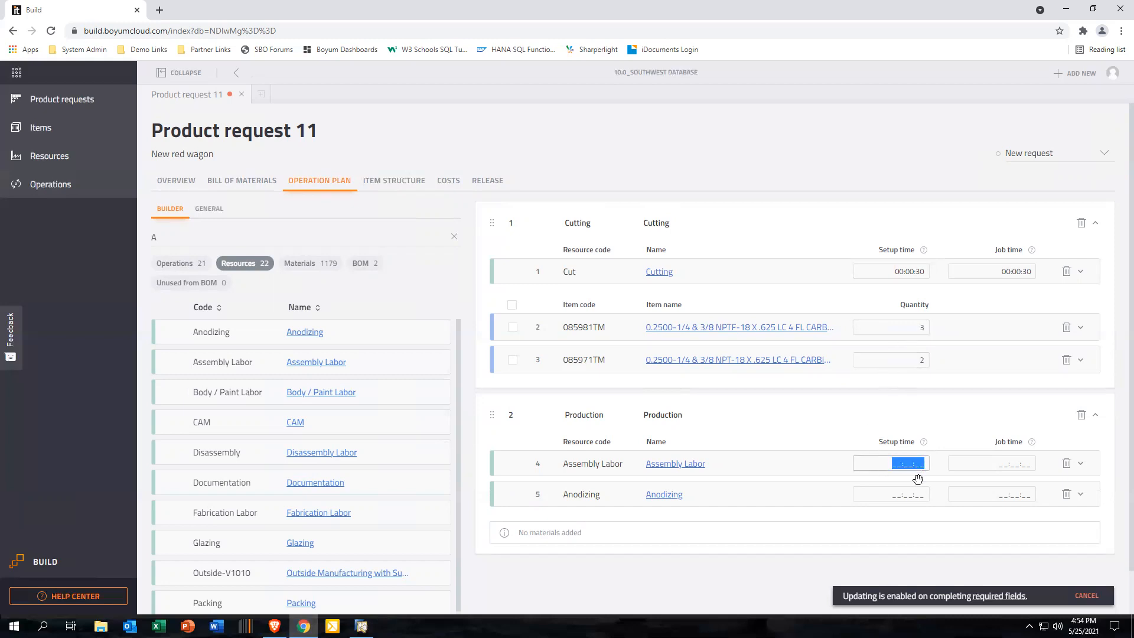
{"action": "type", "text": "00:01:00"}
{"action": "key", "text": "Tab"}
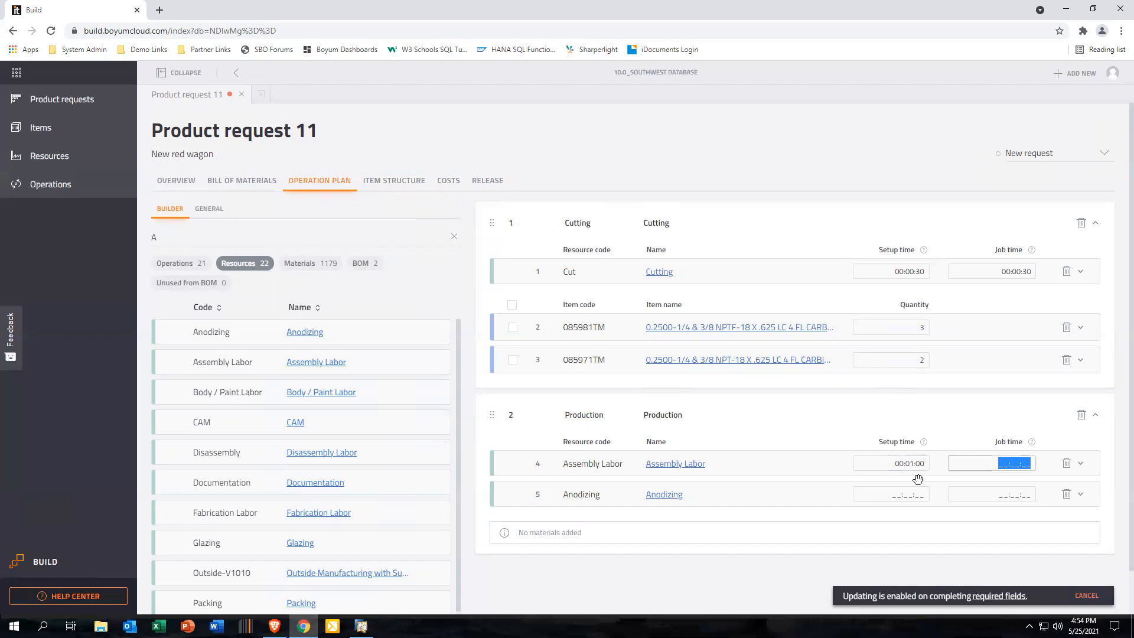
{"action": "type", "text": "00:02:00"}
Give the Anodizing resource a setup time of 00:00:15 and a job time of 00:01:00, and save the operation plan
{"action": "left_click", "coordinate": [904, 496]}
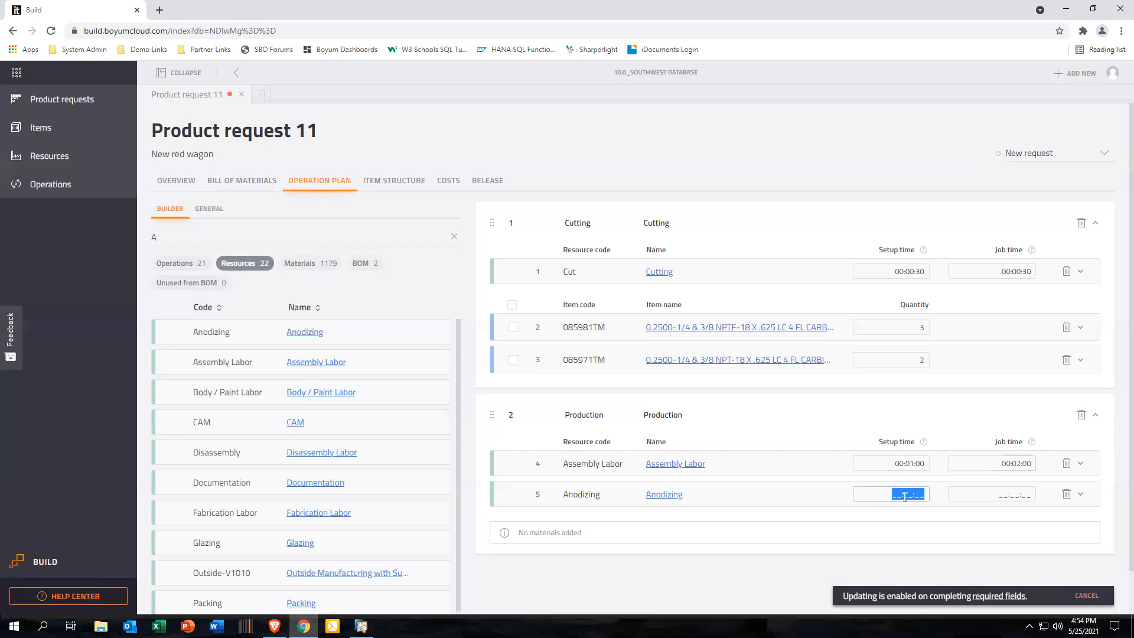
{"action": "type", "text": "00:00:15"}
{"action": "key", "text": "Tab"}
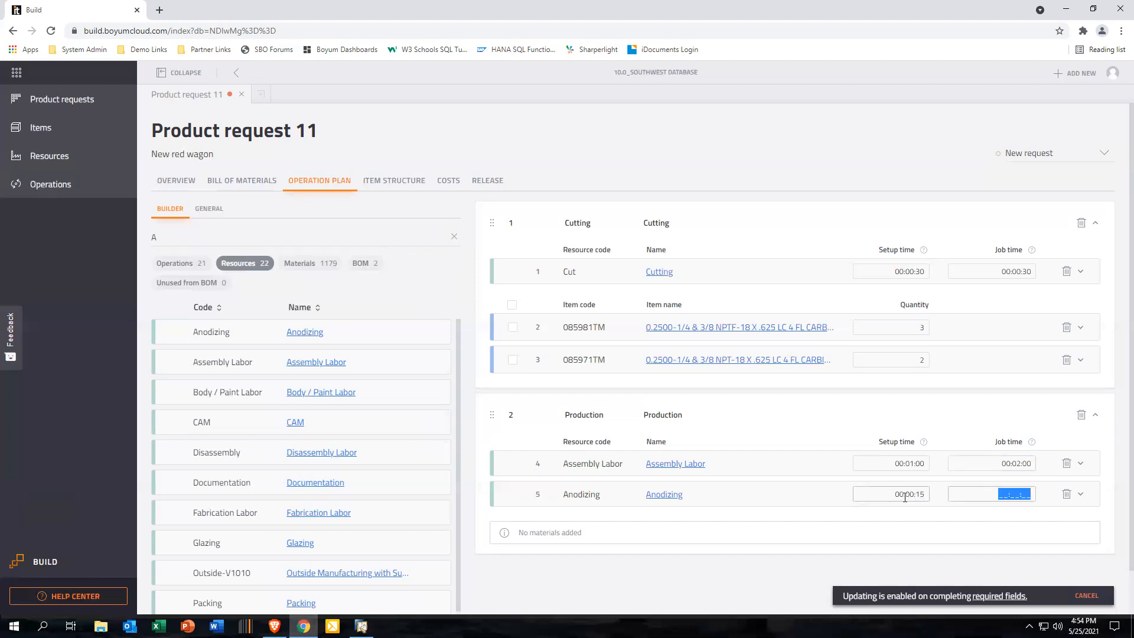
{"action": "type", "text": "00:01:00"}
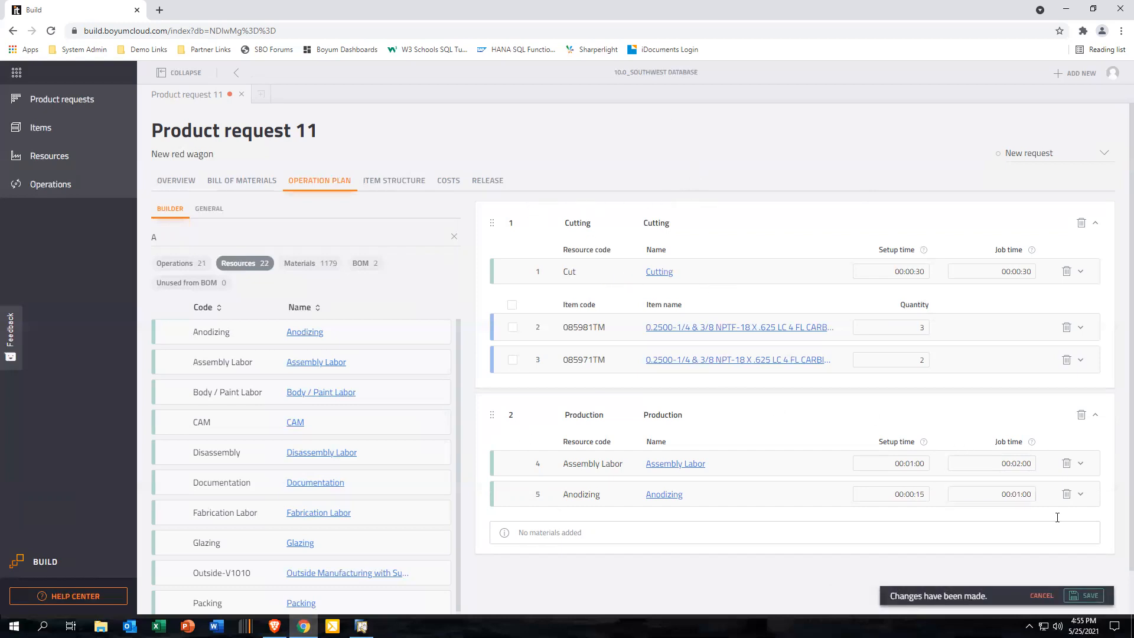
{"action": "left_click", "coordinate": [1086, 597]}
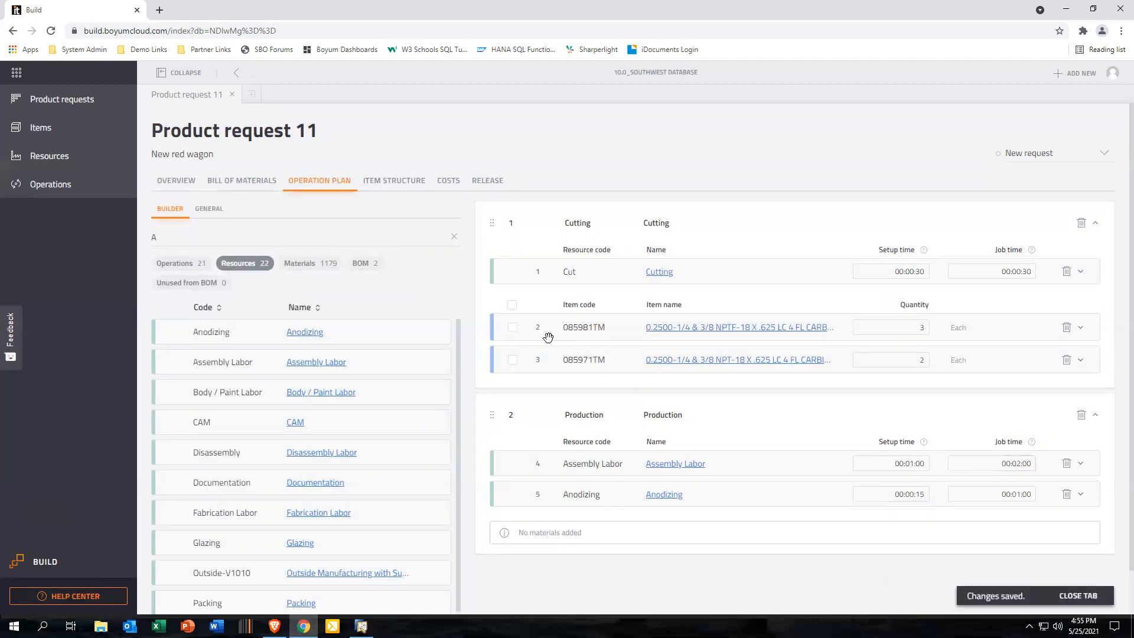
Change the product request's status to In progress and save it
{"action": "left_click", "coordinate": [1103, 155]}
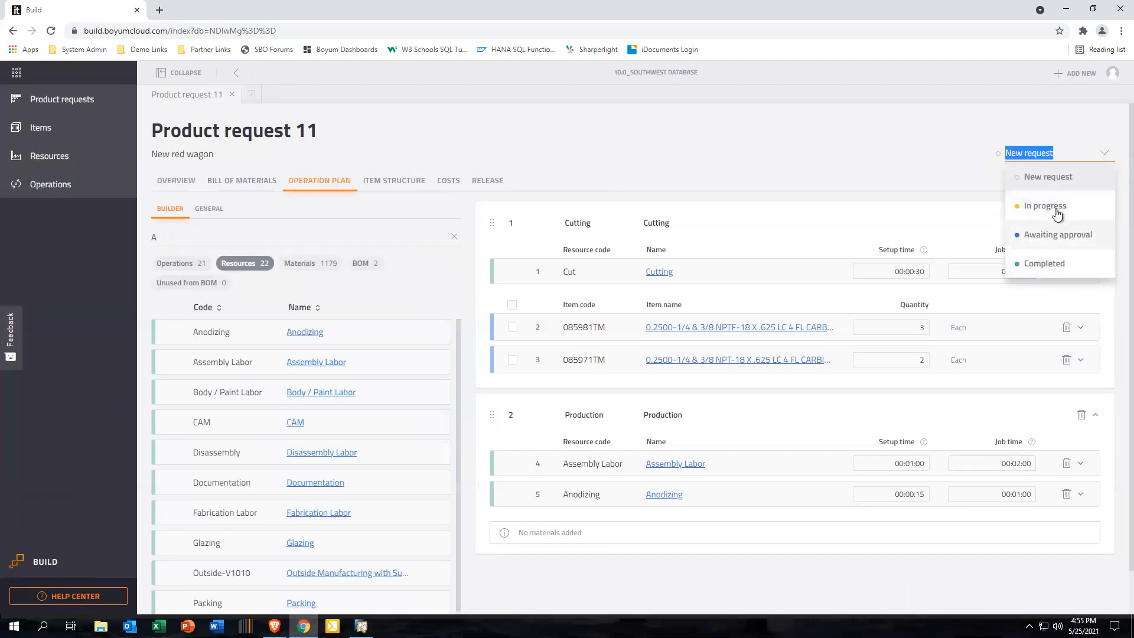
{"action": "left_click", "coordinate": [1053, 206]}
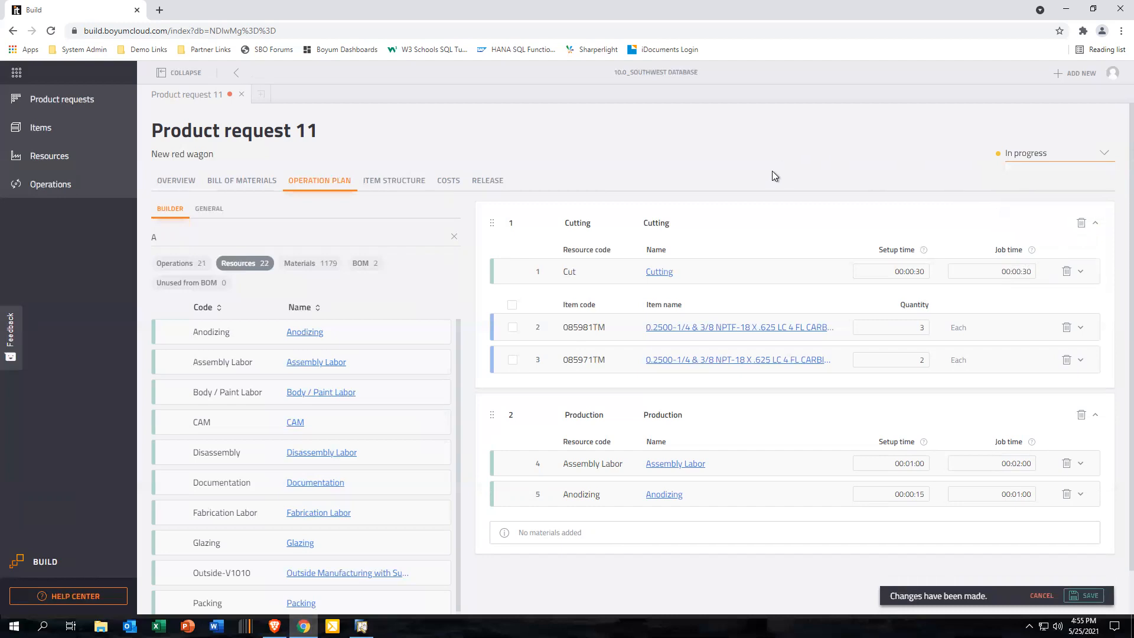
{"action": "left_click", "coordinate": [1086, 595]}
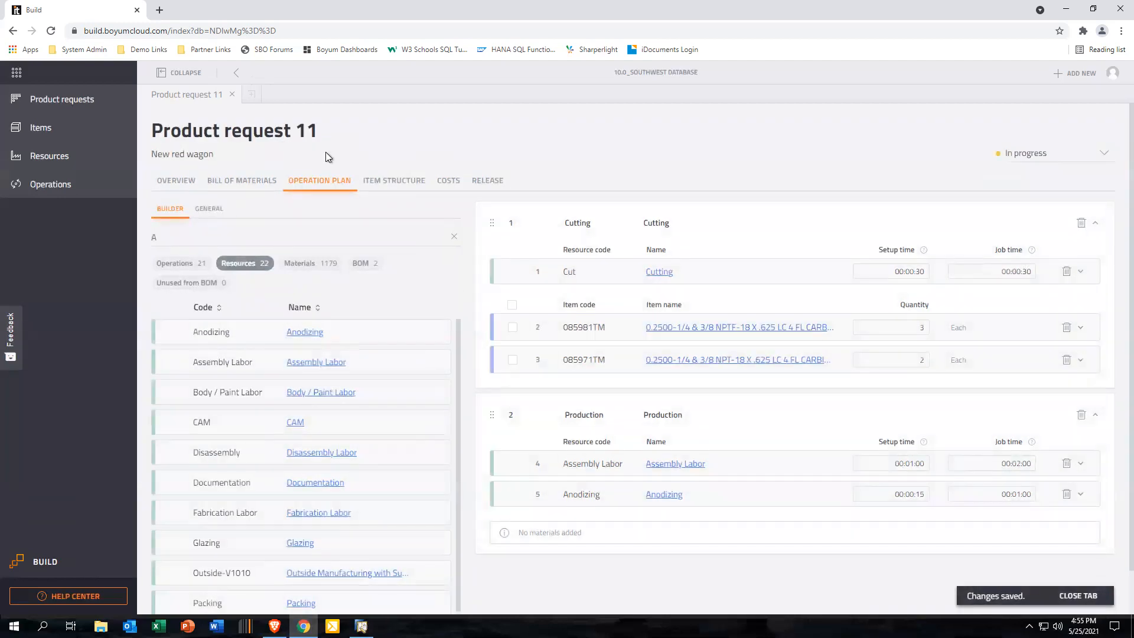
Close the request, reopen New red wagon from the product requests board, and review its bill of materials, operation plan and item structure
{"action": "left_click", "coordinate": [232, 94]}
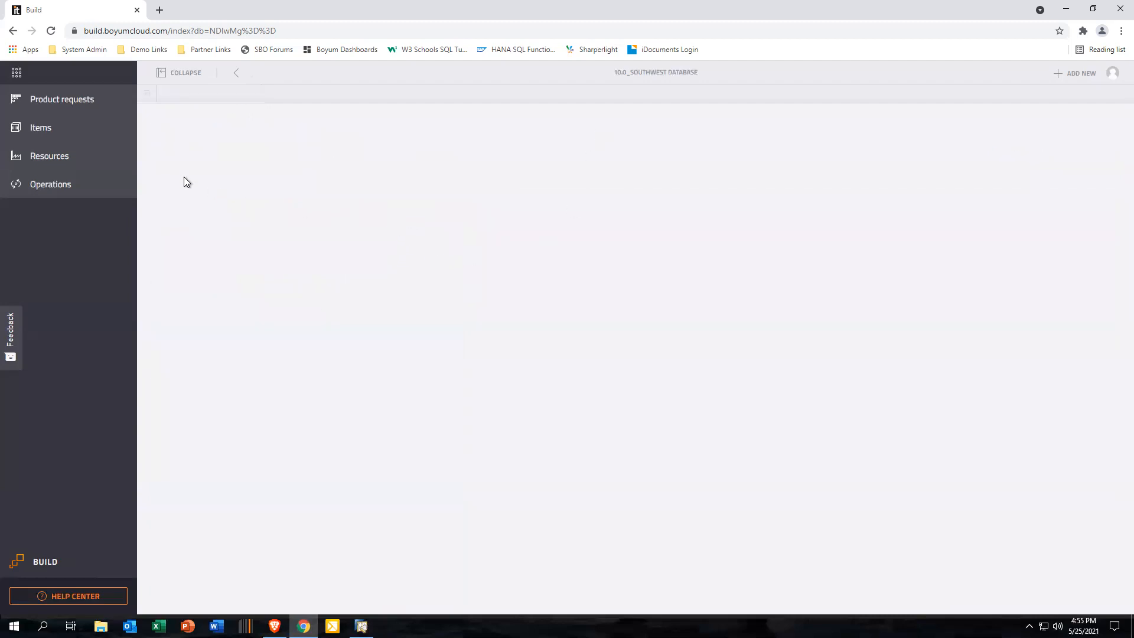
{"action": "left_click", "coordinate": [52, 98]}
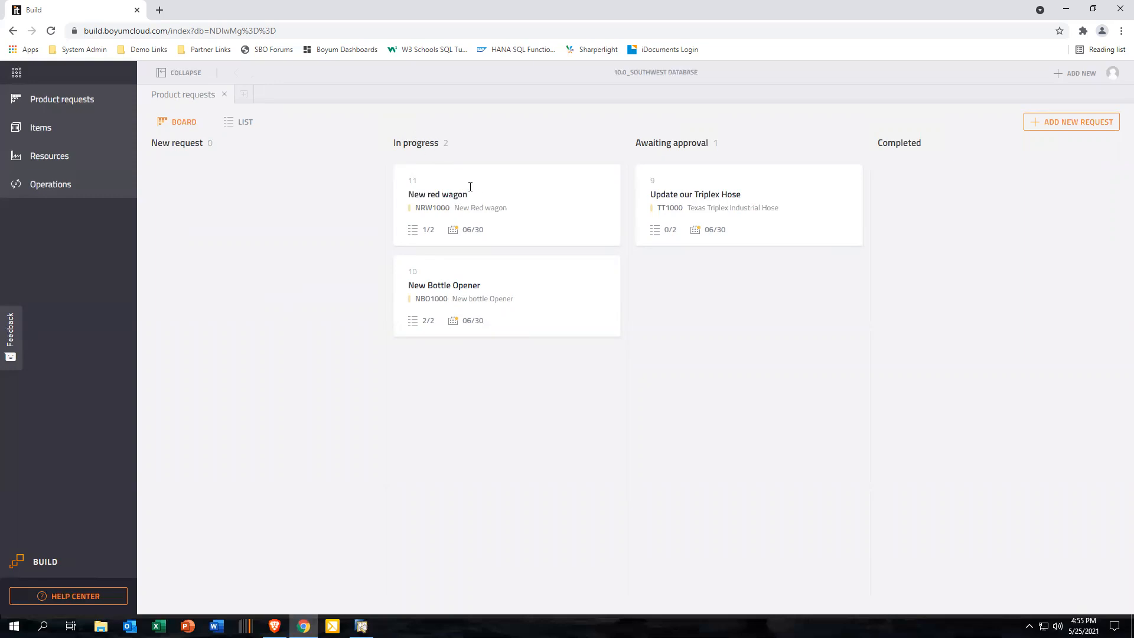
{"action": "left_click", "coordinate": [456, 202]}
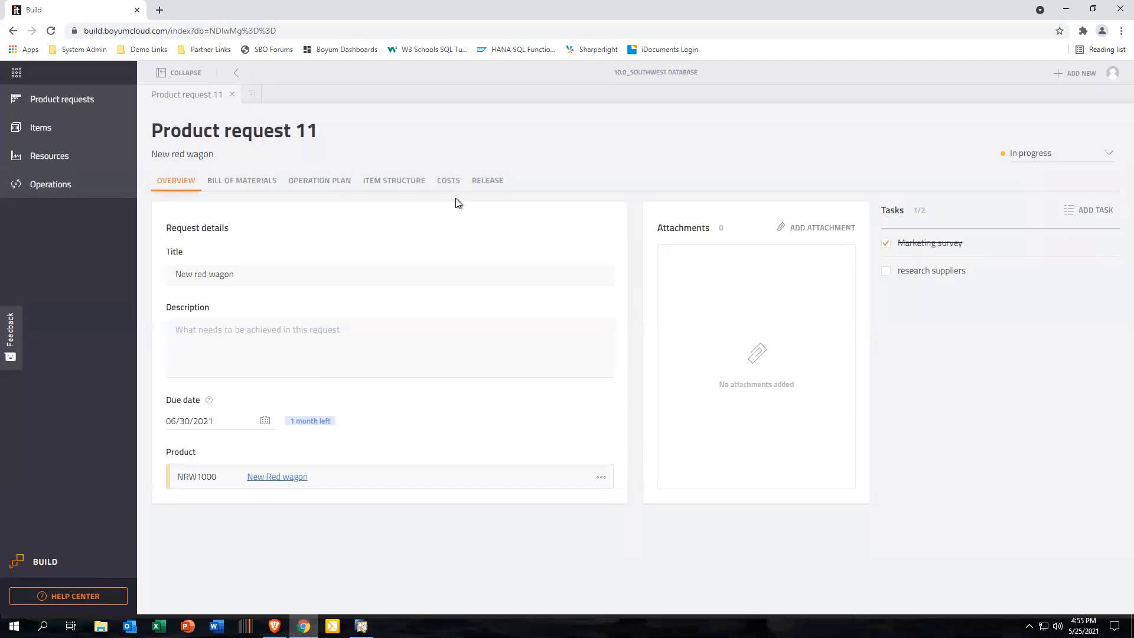
{"action": "left_click", "coordinate": [266, 181]}
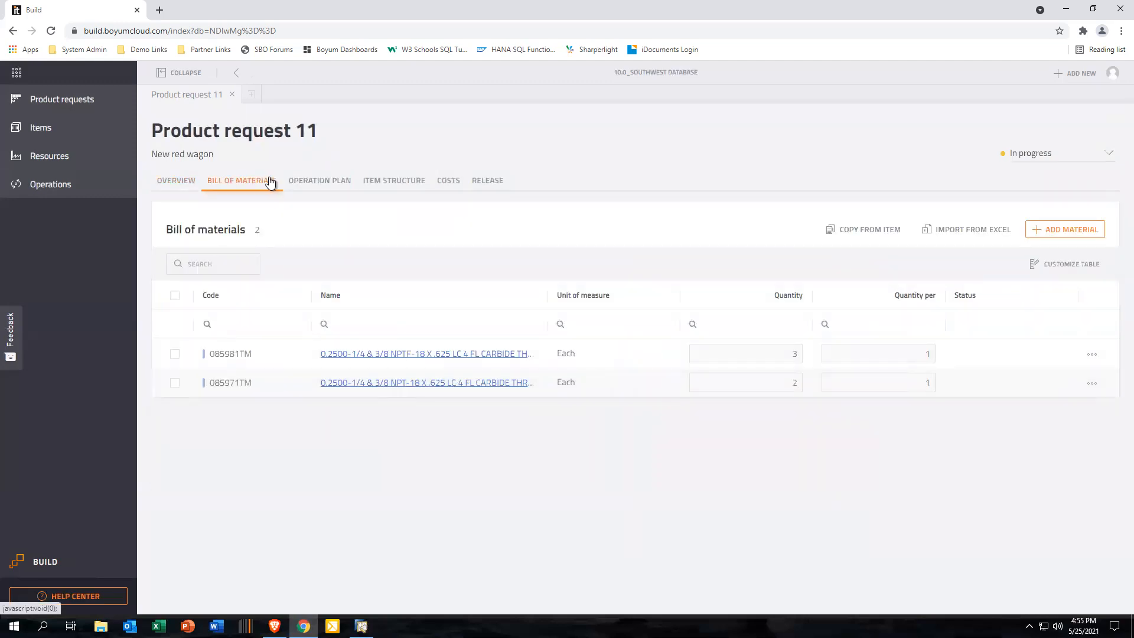
{"action": "left_click", "coordinate": [319, 184]}
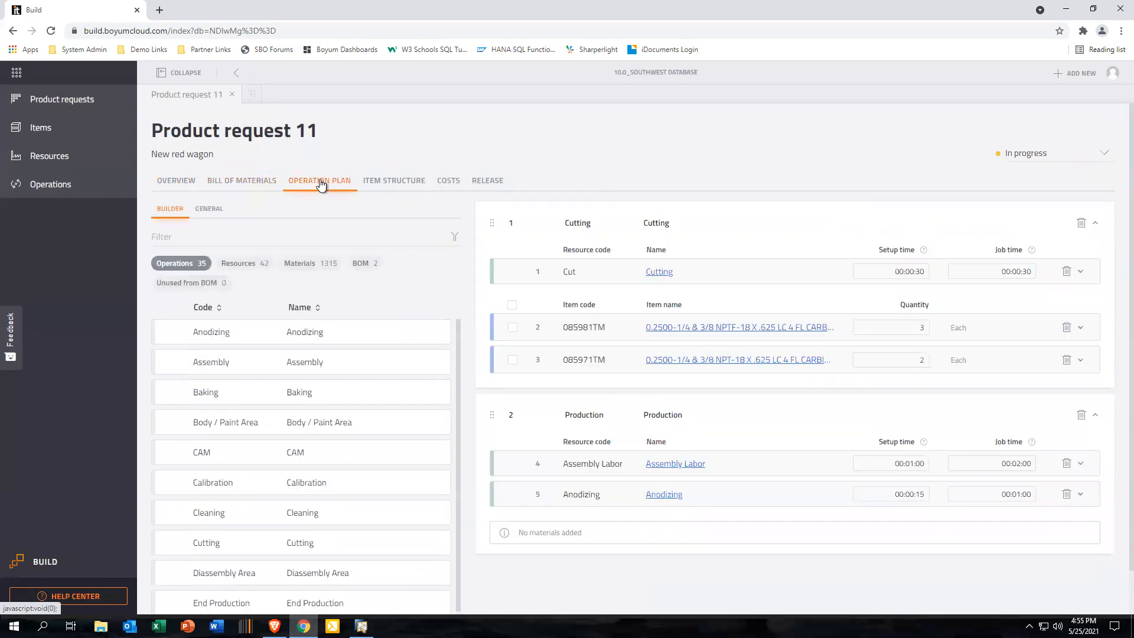
{"action": "left_click", "coordinate": [394, 181]}
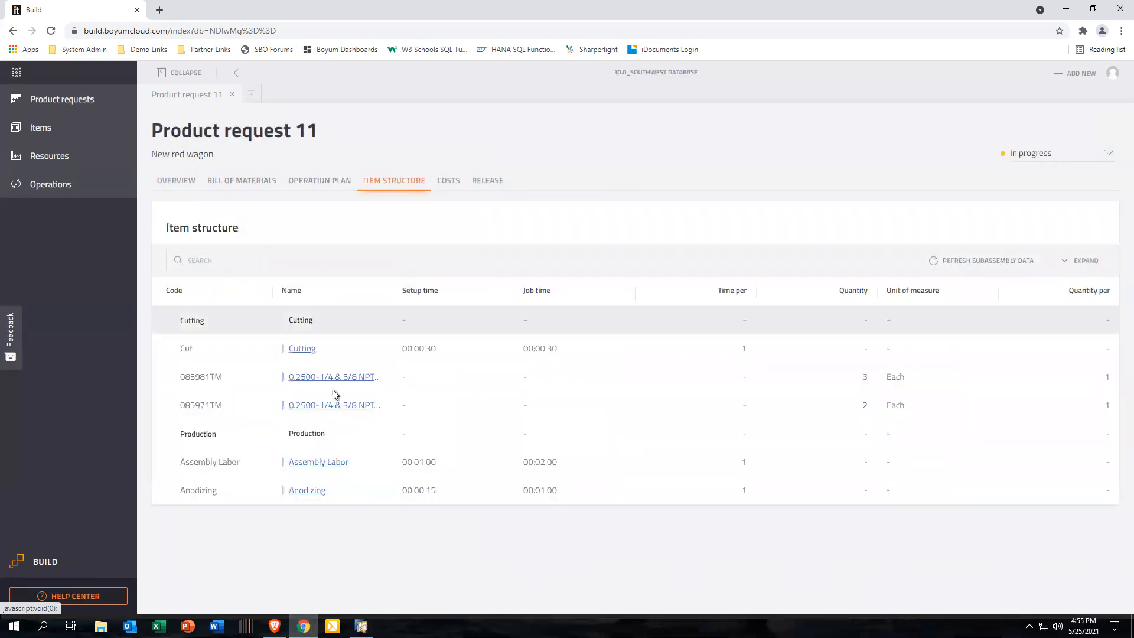
Start the sales price calculation with Base Price/My cost as price source and destination and a lot size of 1
{"action": "left_click", "coordinate": [450, 183]}
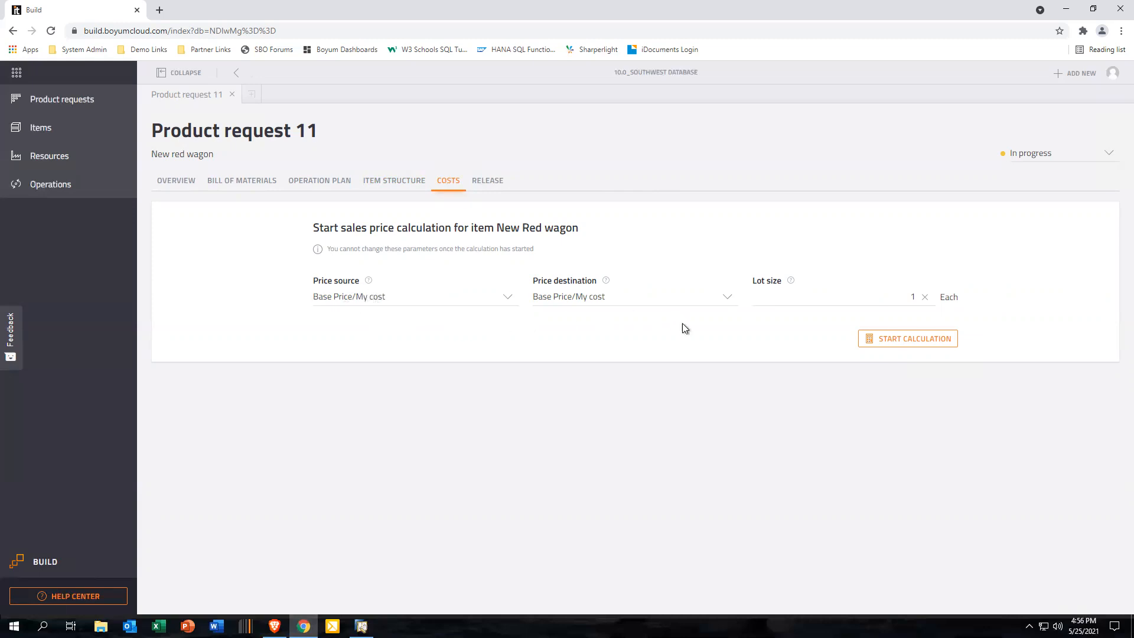
{"action": "left_click", "coordinate": [727, 298]}
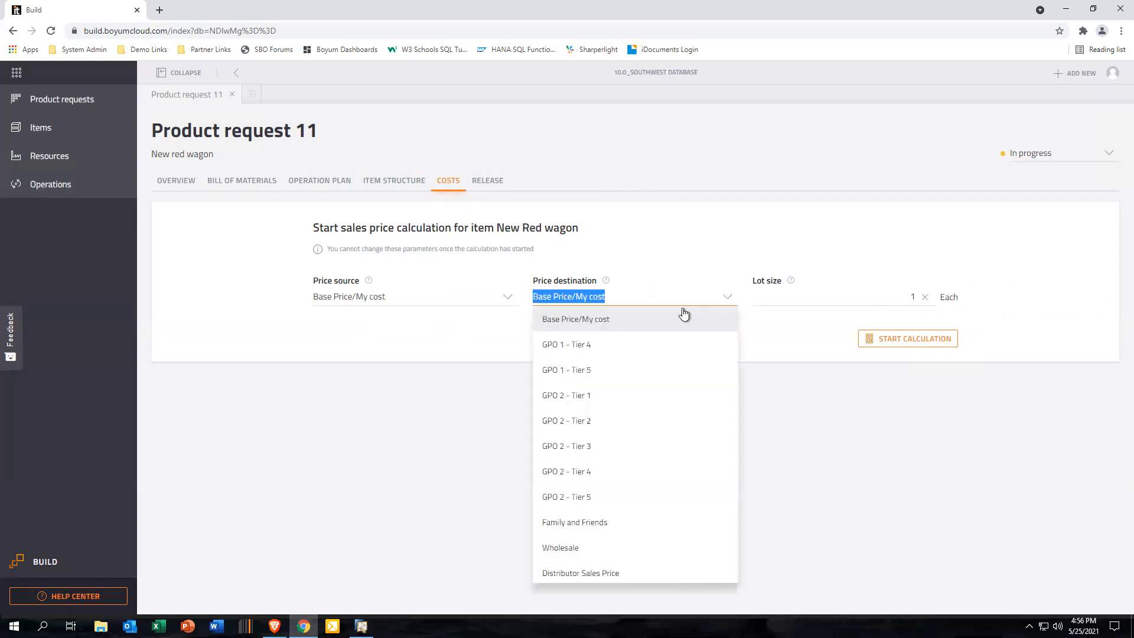
{"action": "left_click", "coordinate": [593, 302]}
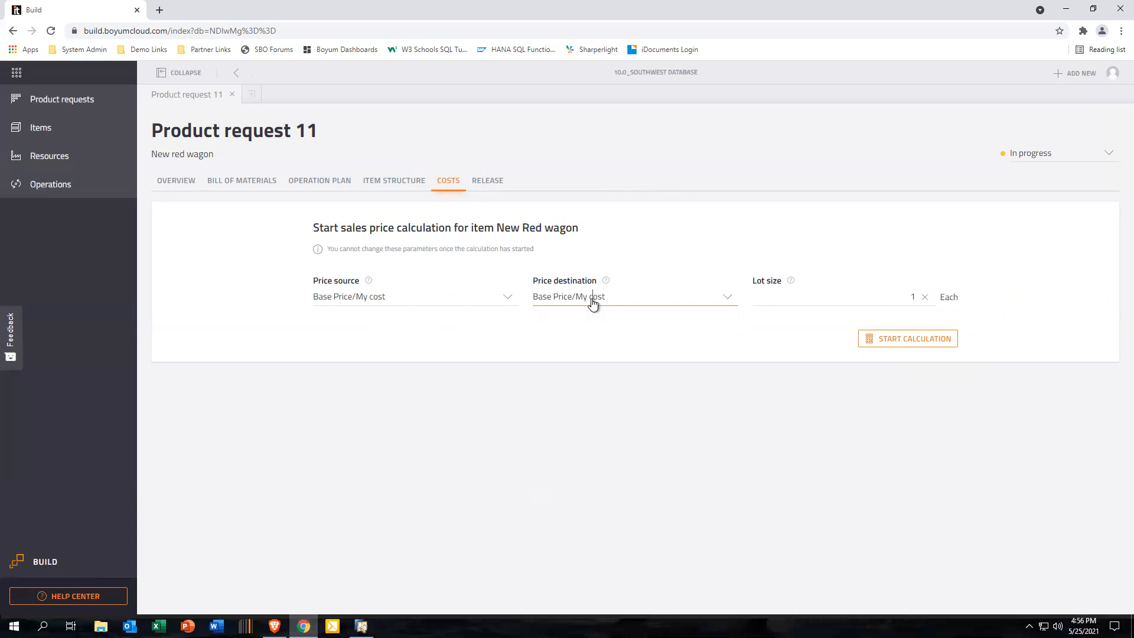
{"action": "left_click", "coordinate": [897, 295]}
{"action": "left_click", "coordinate": [912, 342]}
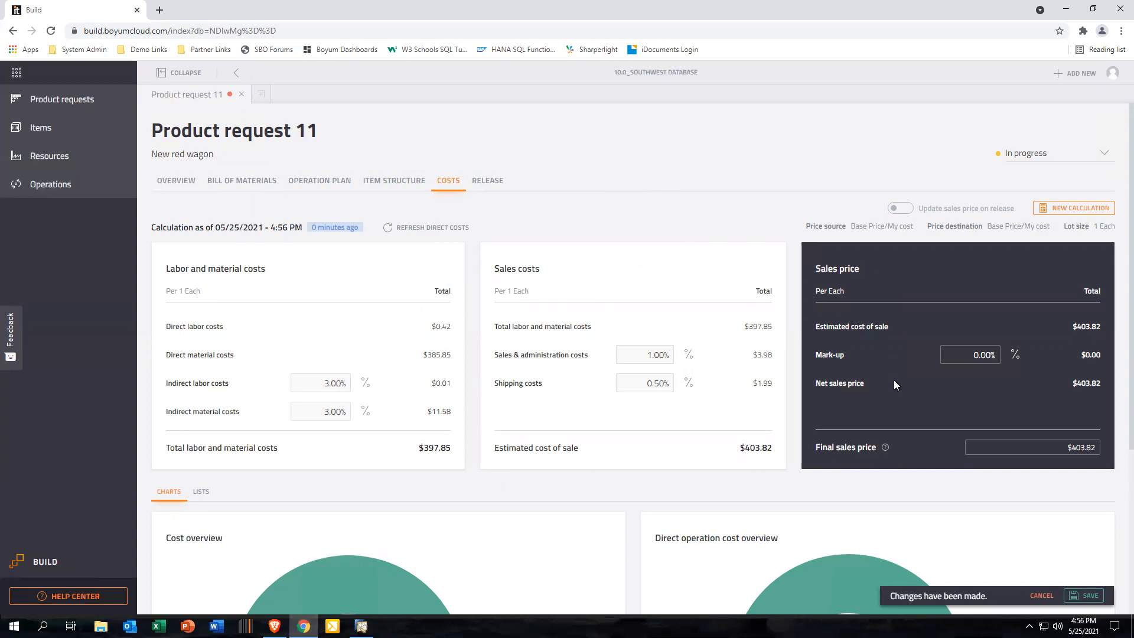
Set the sales price mark-up to 30%, review the cost overview charts, and save the calculation
{"action": "left_click", "coordinate": [963, 354]}
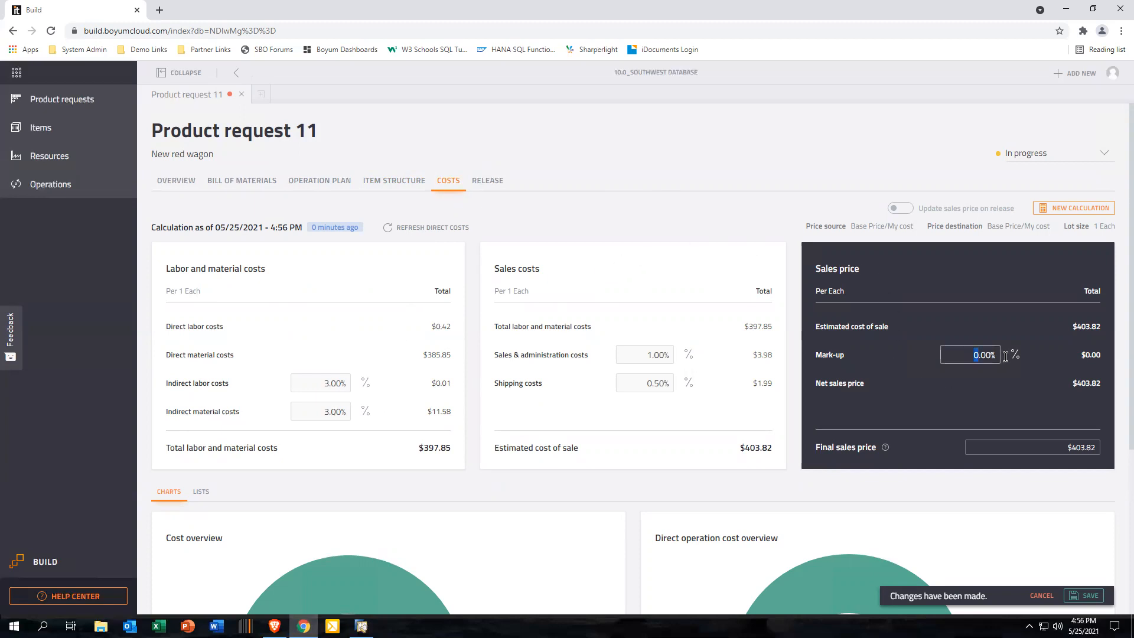
{"action": "type", "text": "30"}
{"action": "left_click", "coordinate": [1017, 447]}
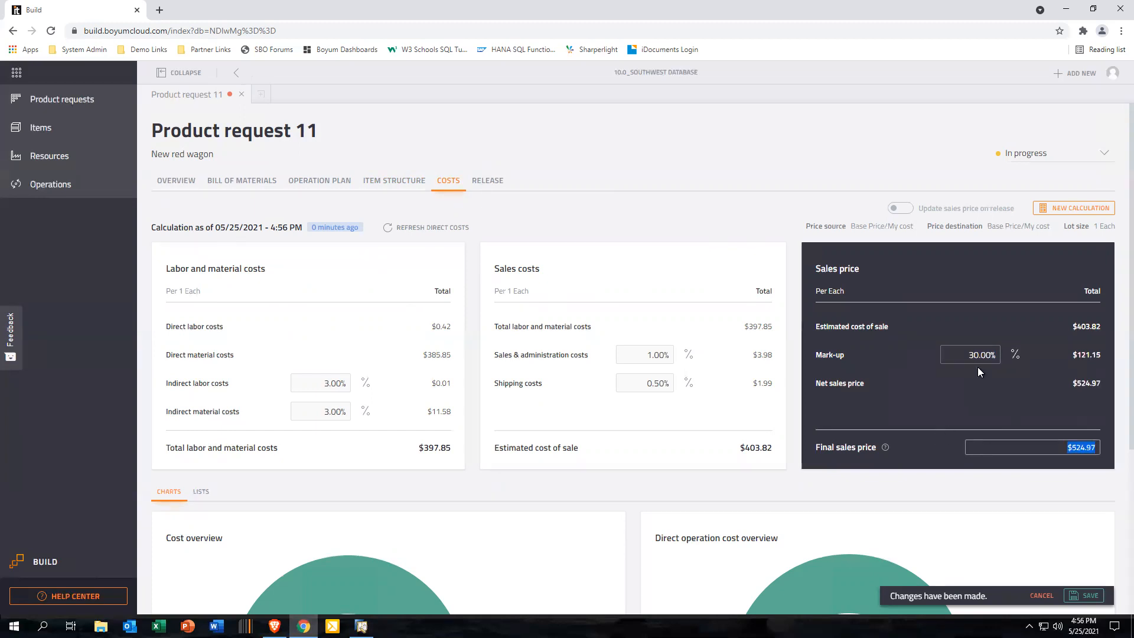
{"action": "left_click", "coordinate": [1012, 358]}
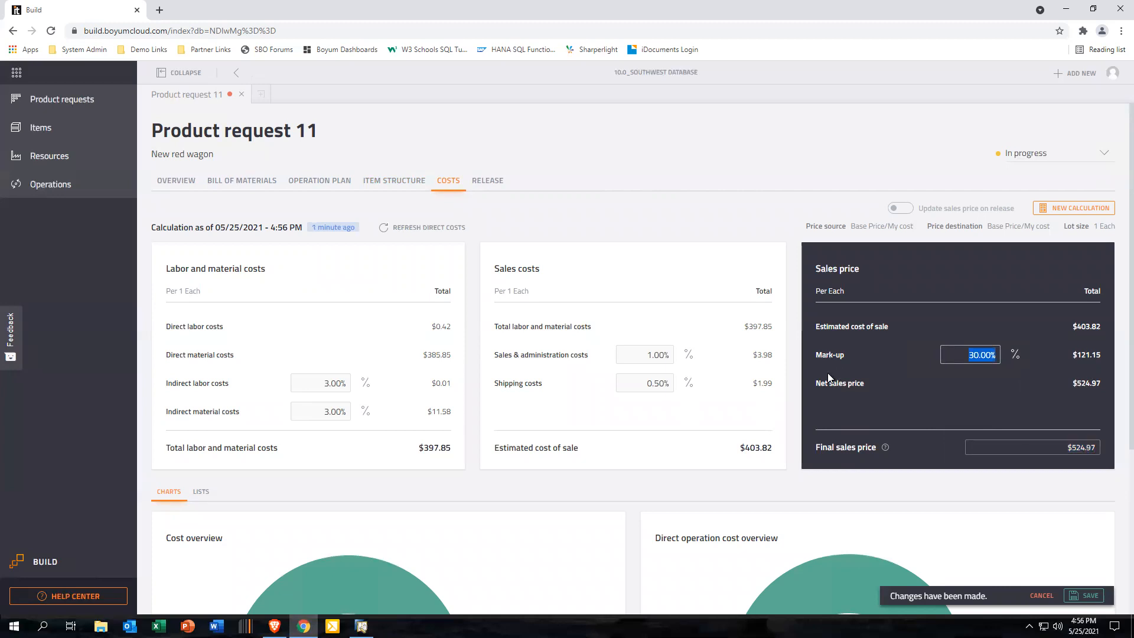
{"action": "scroll", "coordinate": [788, 377], "scroll_direction": "down", "scroll_amount": 4}
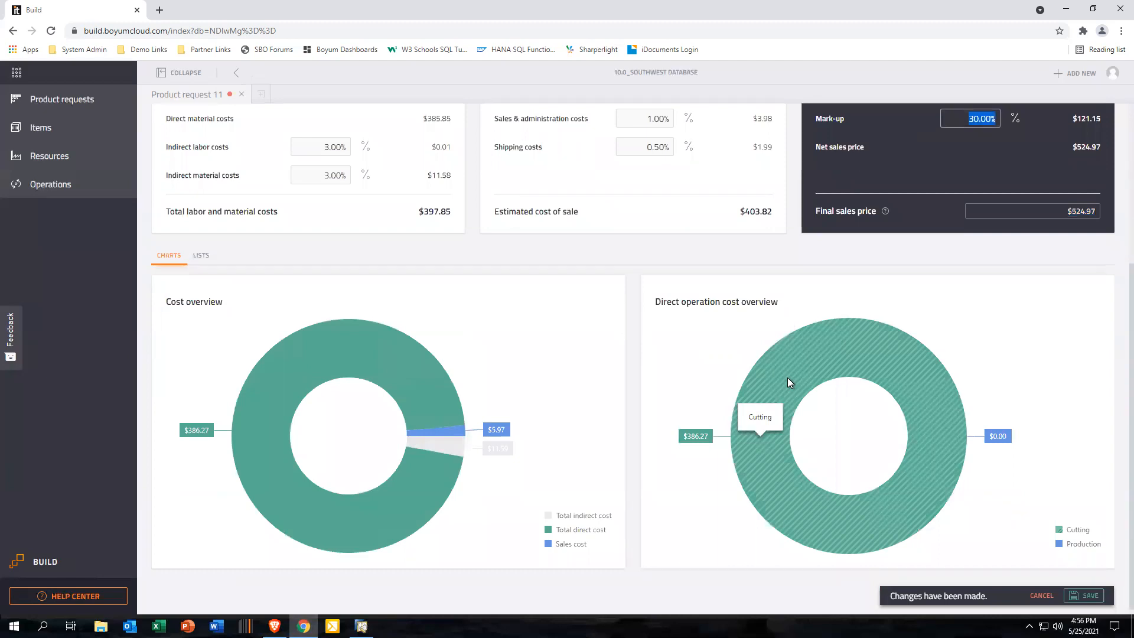
{"action": "scroll", "coordinate": [788, 382], "scroll_direction": "up", "scroll_amount": 4}
{"action": "left_click", "coordinate": [1087, 597]}
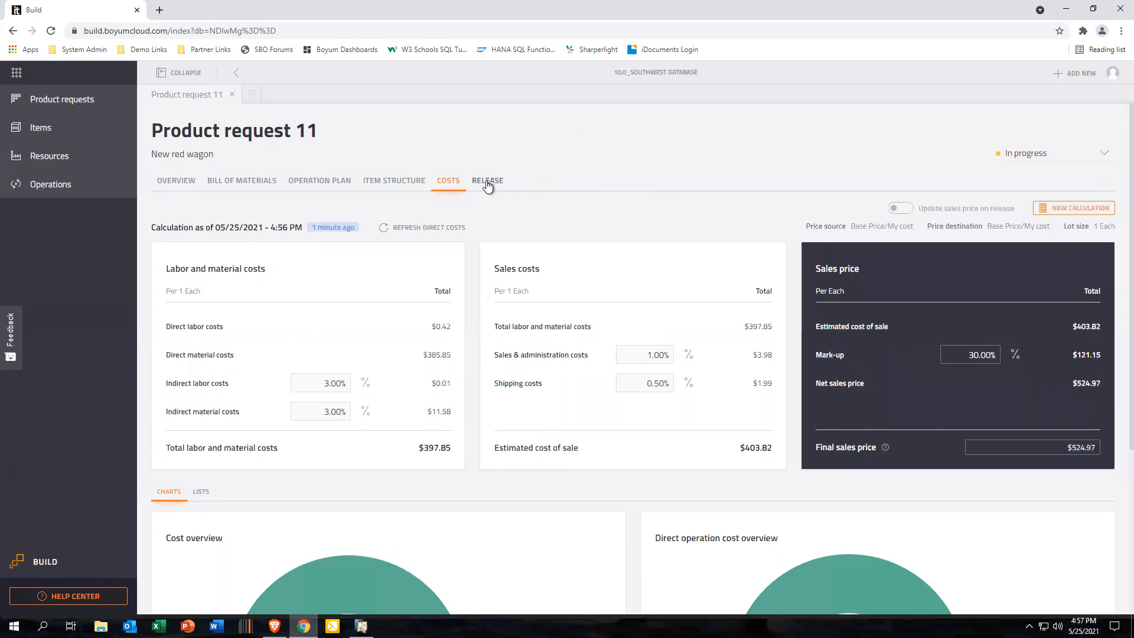
Open the release information of the New red wagon product request
{"action": "left_click", "coordinate": [485, 184]}
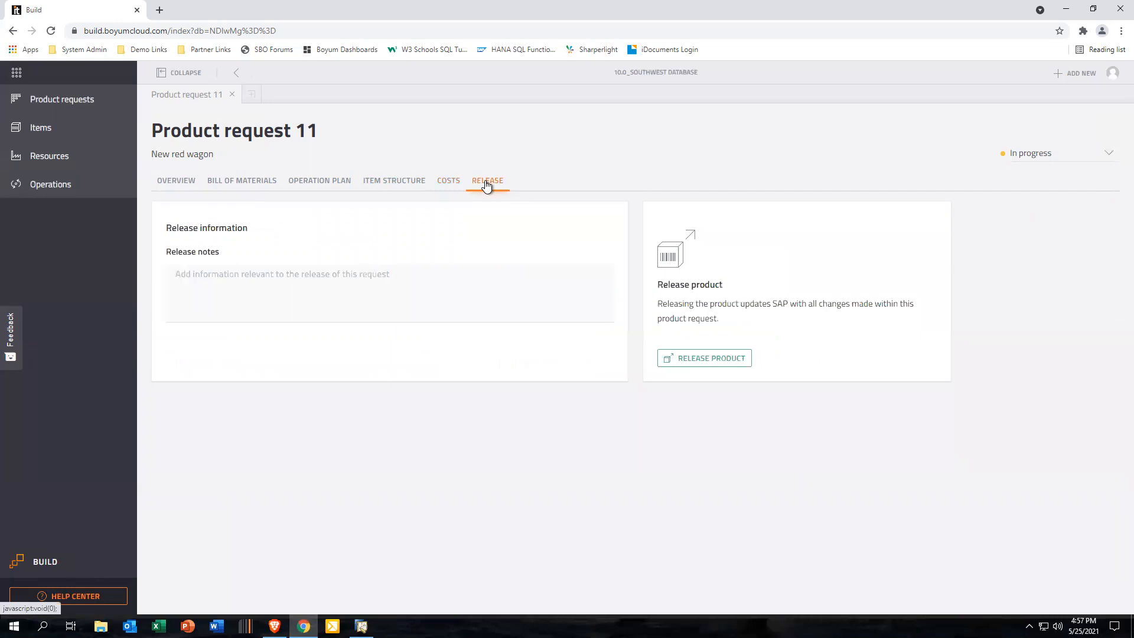